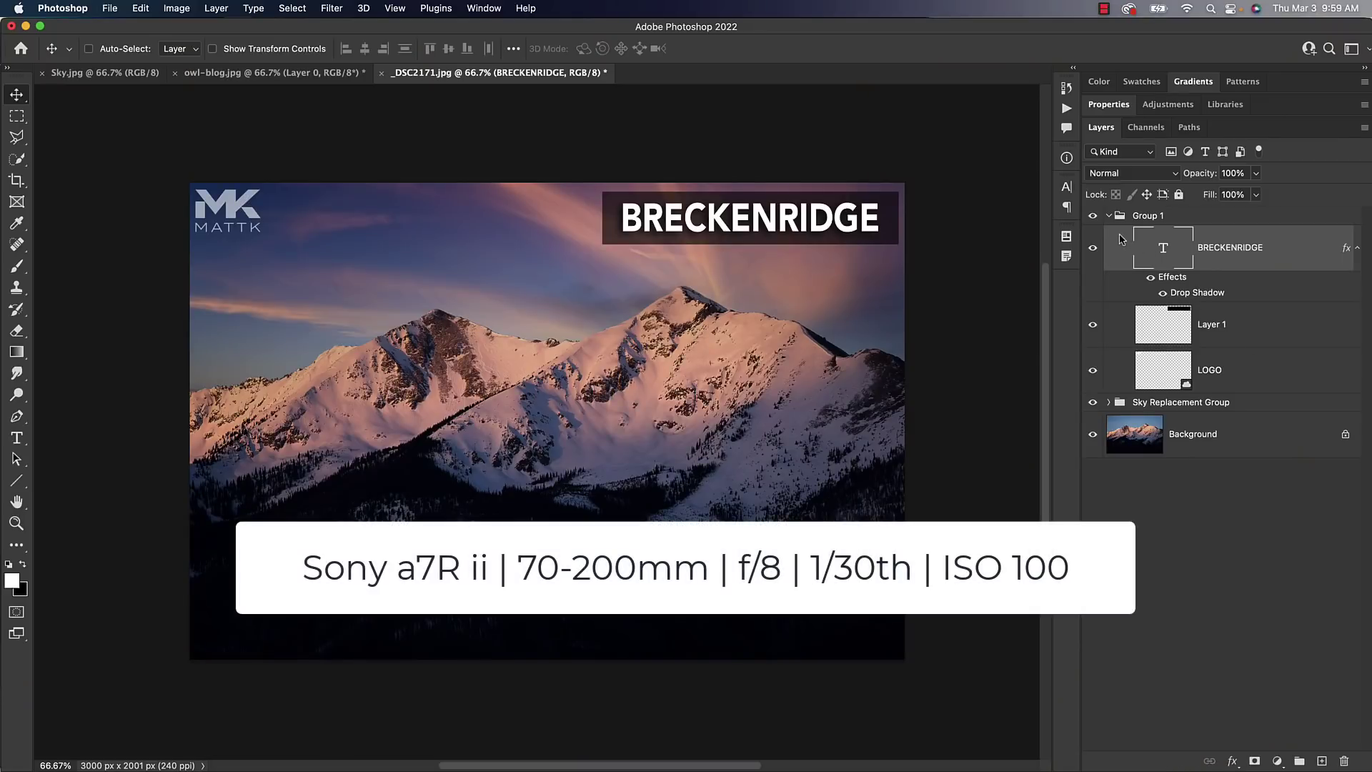
Step: Expand the Sky Replacement Group, then hide and collapse Group 1 holding the title and logo
left_click(1108, 403)
left_click(1093, 217)
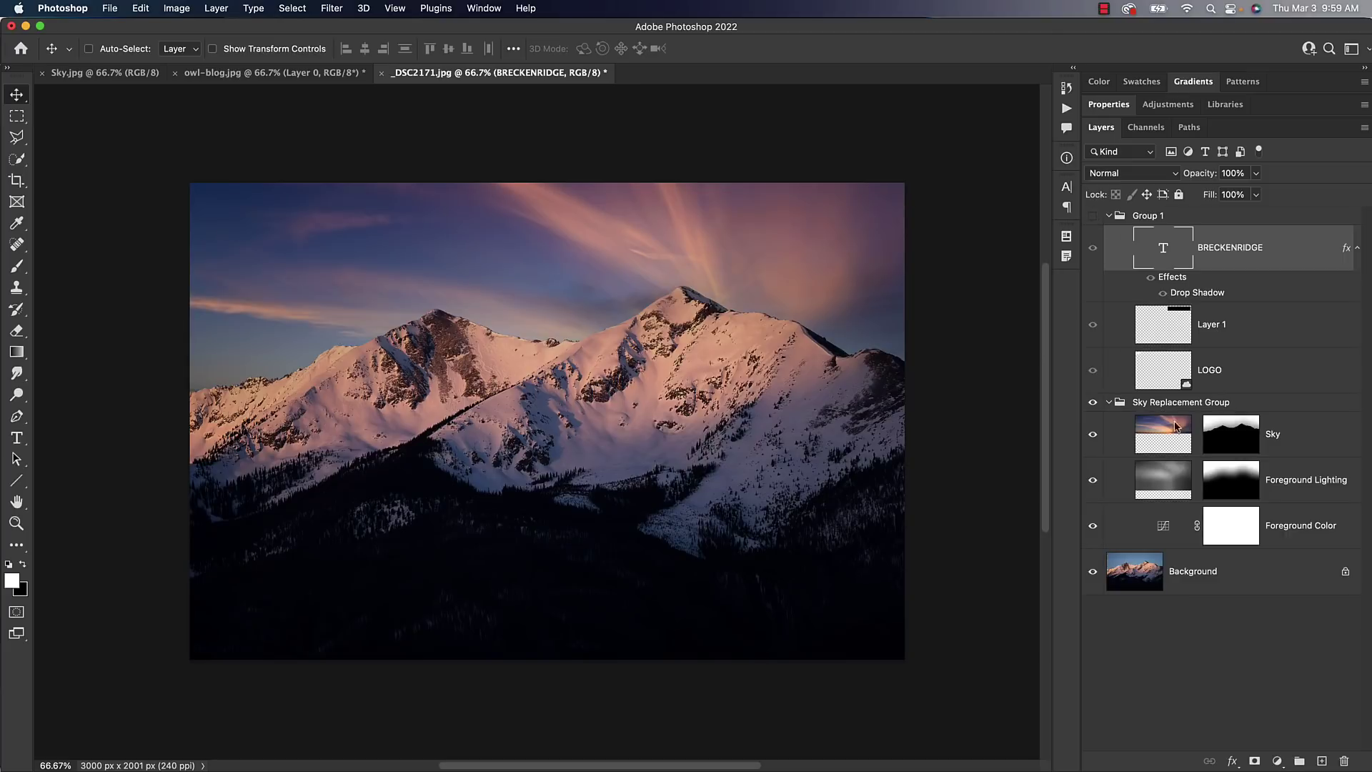
left_click(1108, 217)
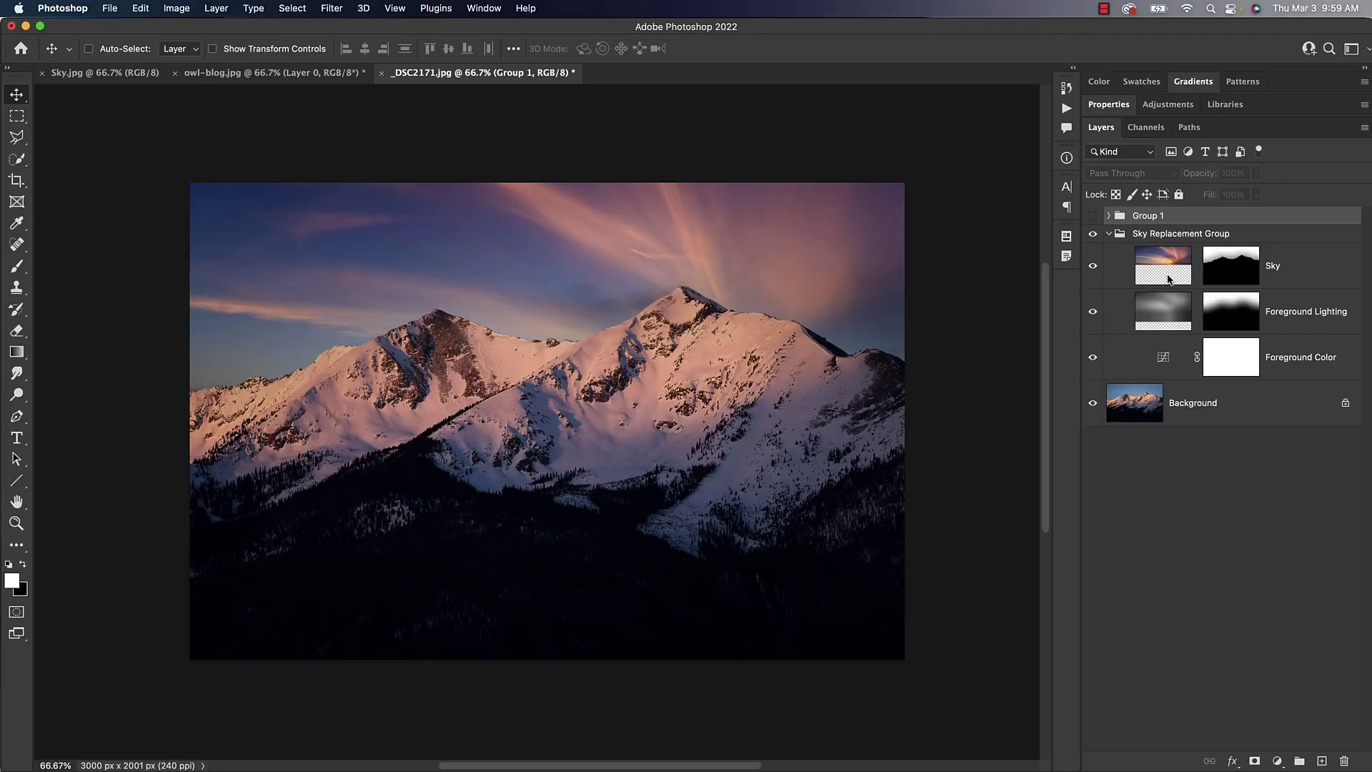
Step: Duplicate the Background layer with Cmd+J, then undo the duplicate
left_click(1147, 397)
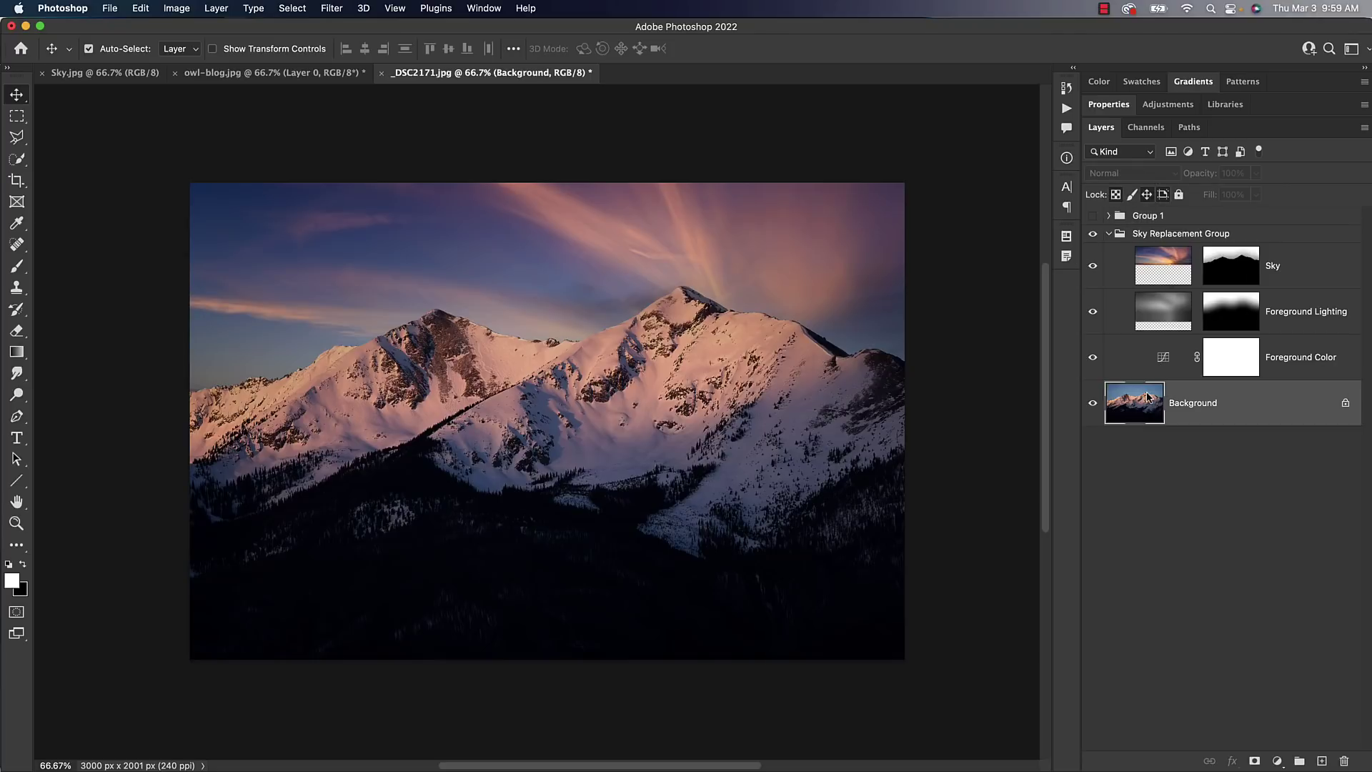
key("super+j")
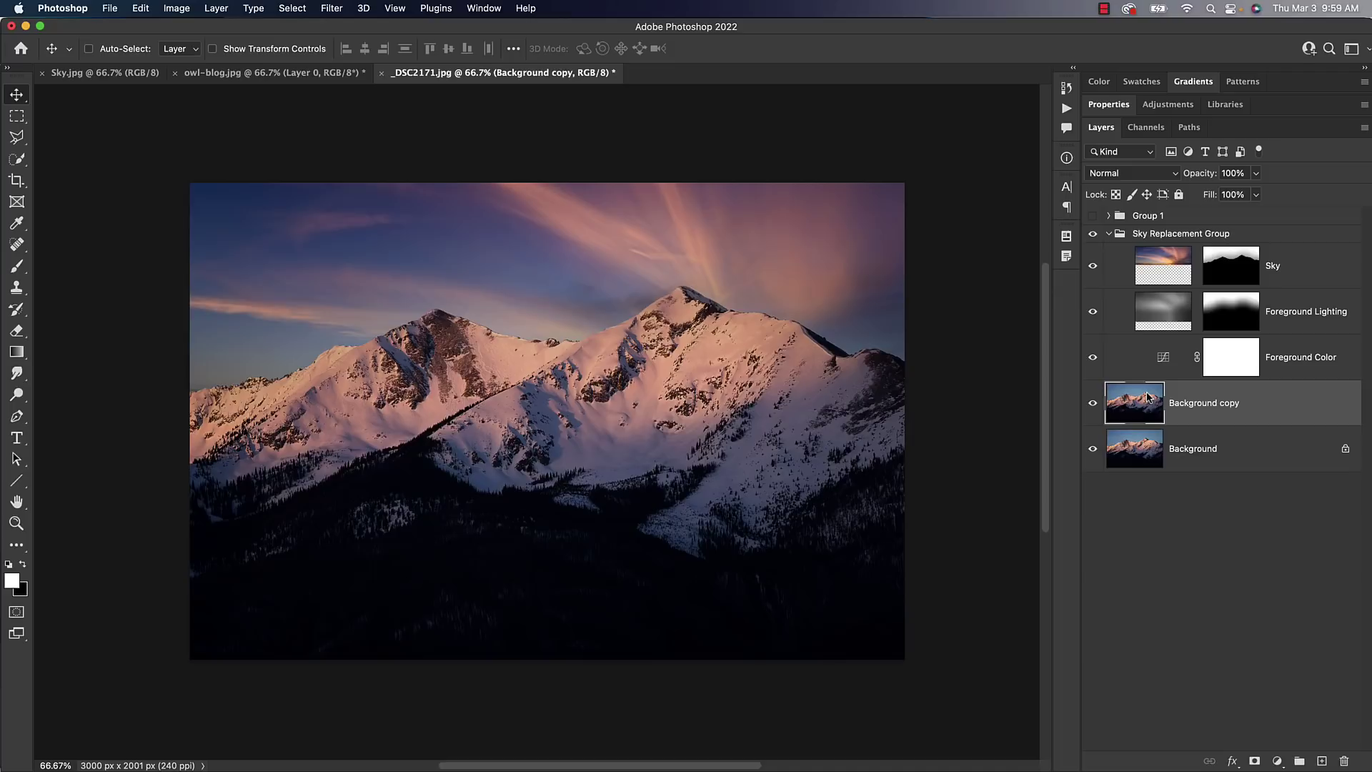
key("super+z")
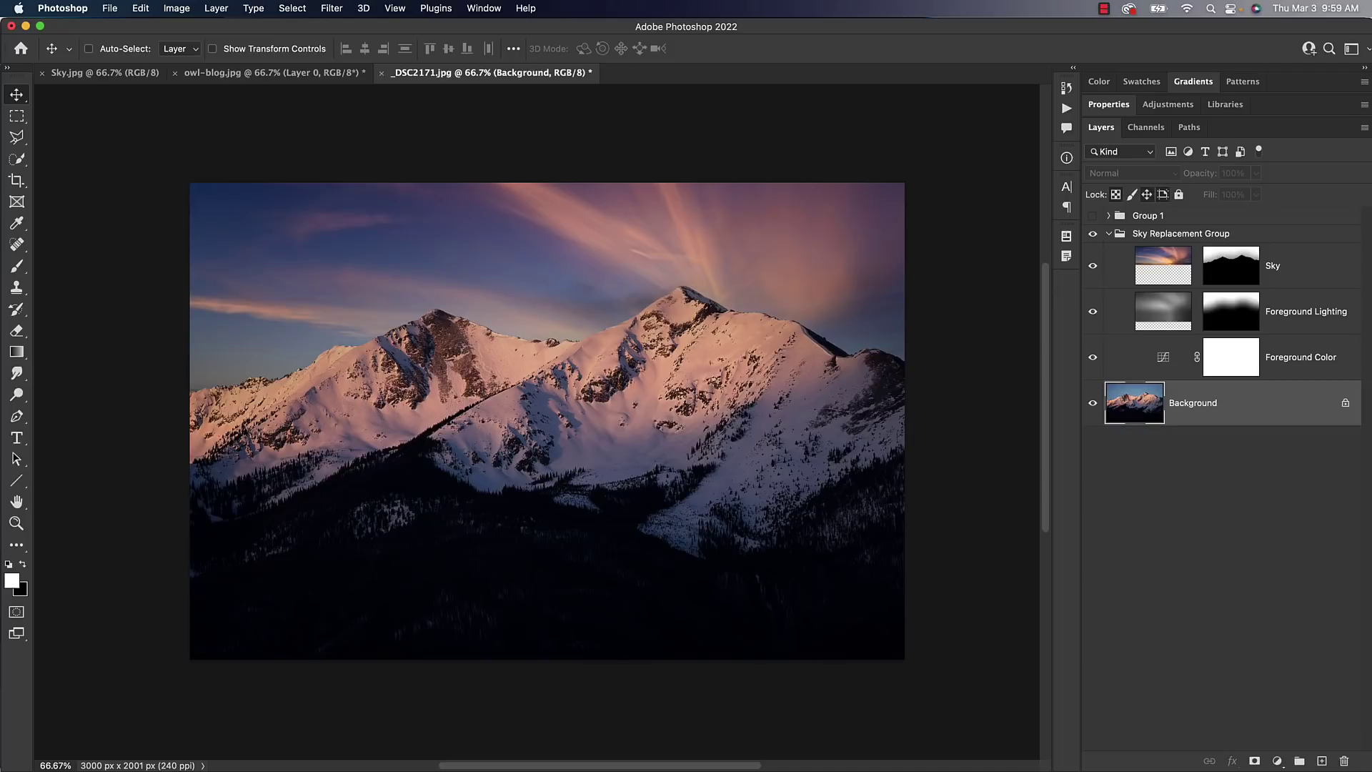
Step: Alt-drag the Sky mask onto Foreground Lighting, decline replacing its mask, and expand Group 1
left_click(1226, 271)
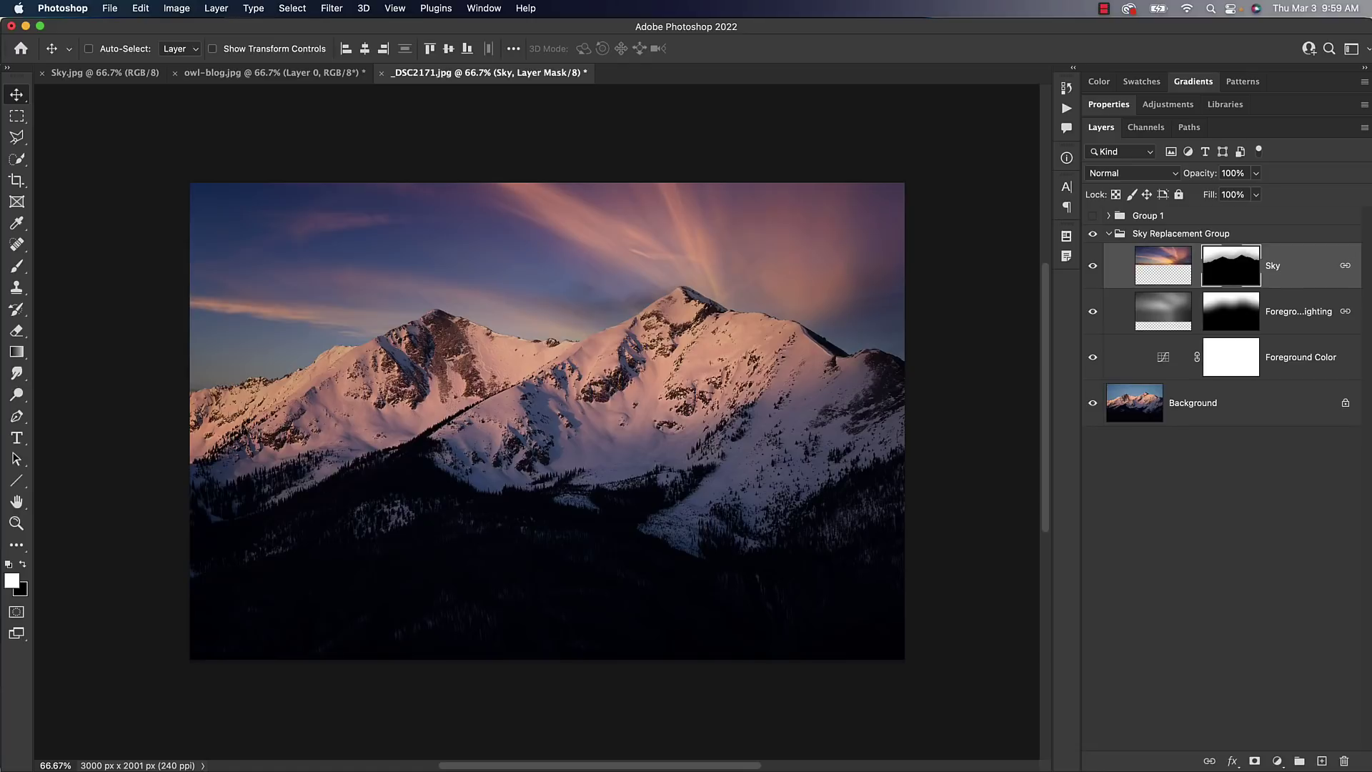
left_click_drag(1231, 265, 1226, 362)
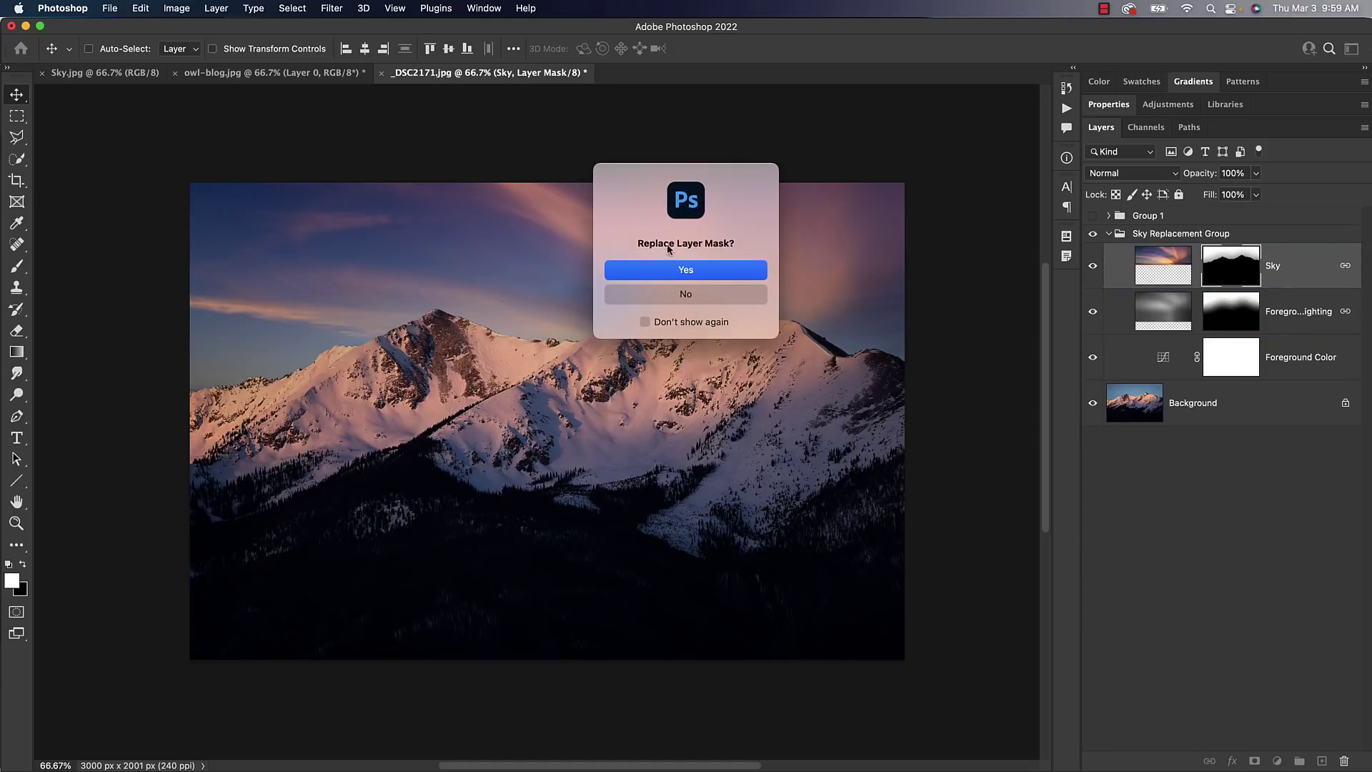
left_click(666, 293)
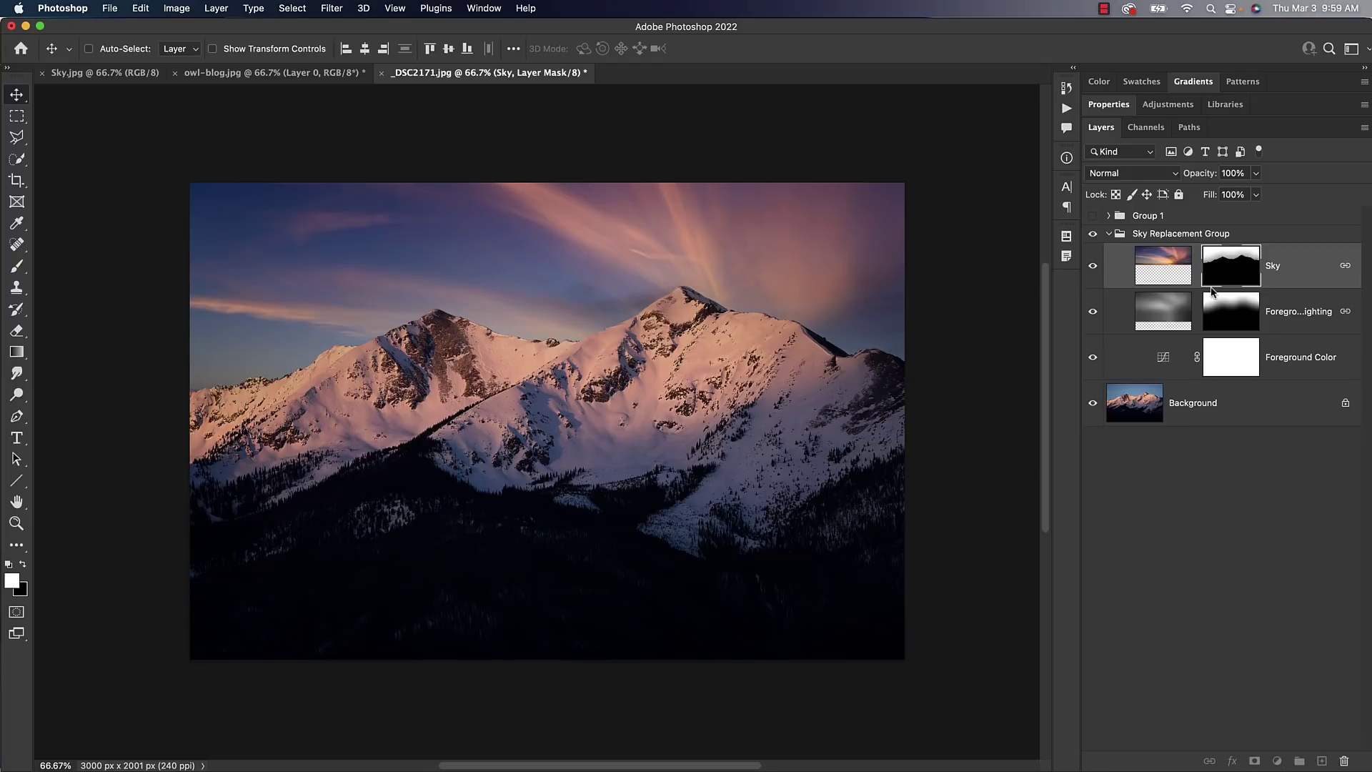
left_click(1109, 216)
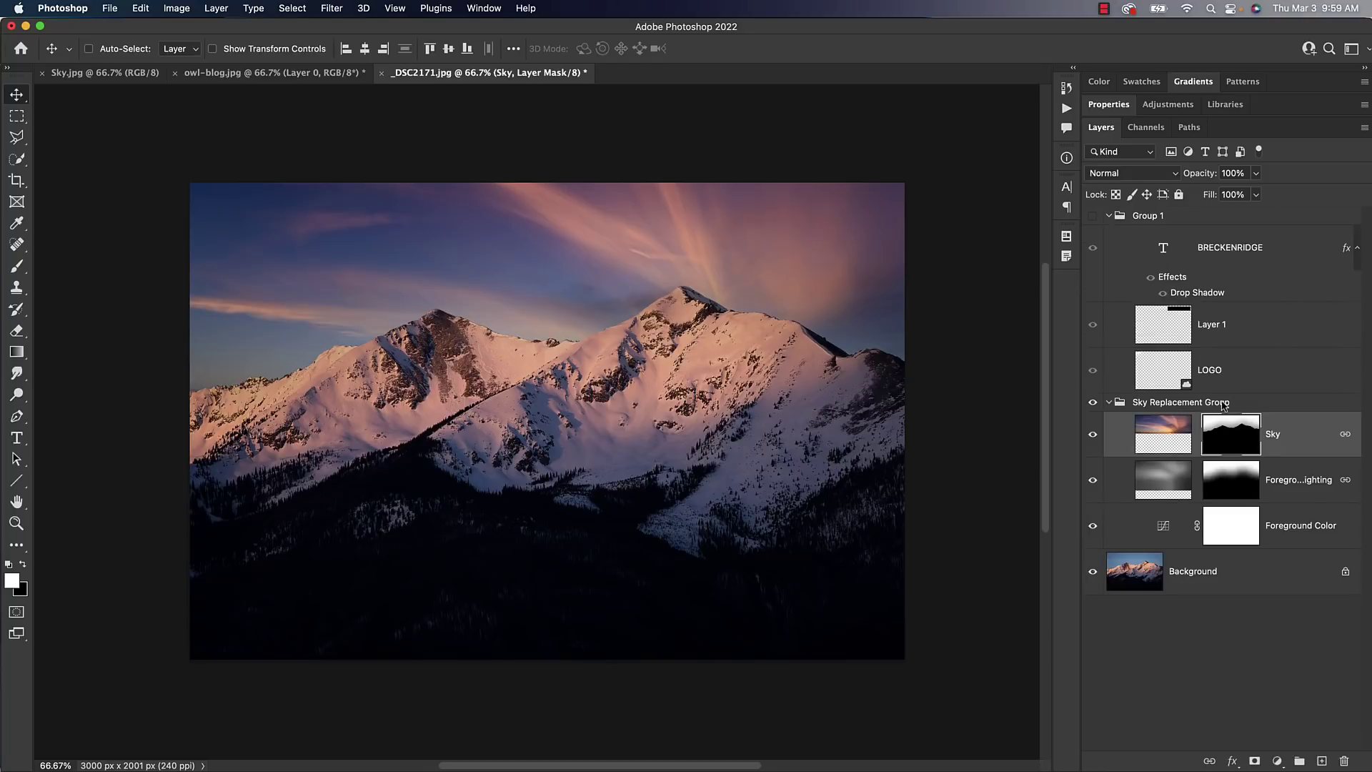
Step: Show Group 1 with Layer 1 and LOGO hidden; copy the drop shadow to LOGO, then undo
left_click(1093, 216)
left_click_drag(1093, 328, 1097, 368)
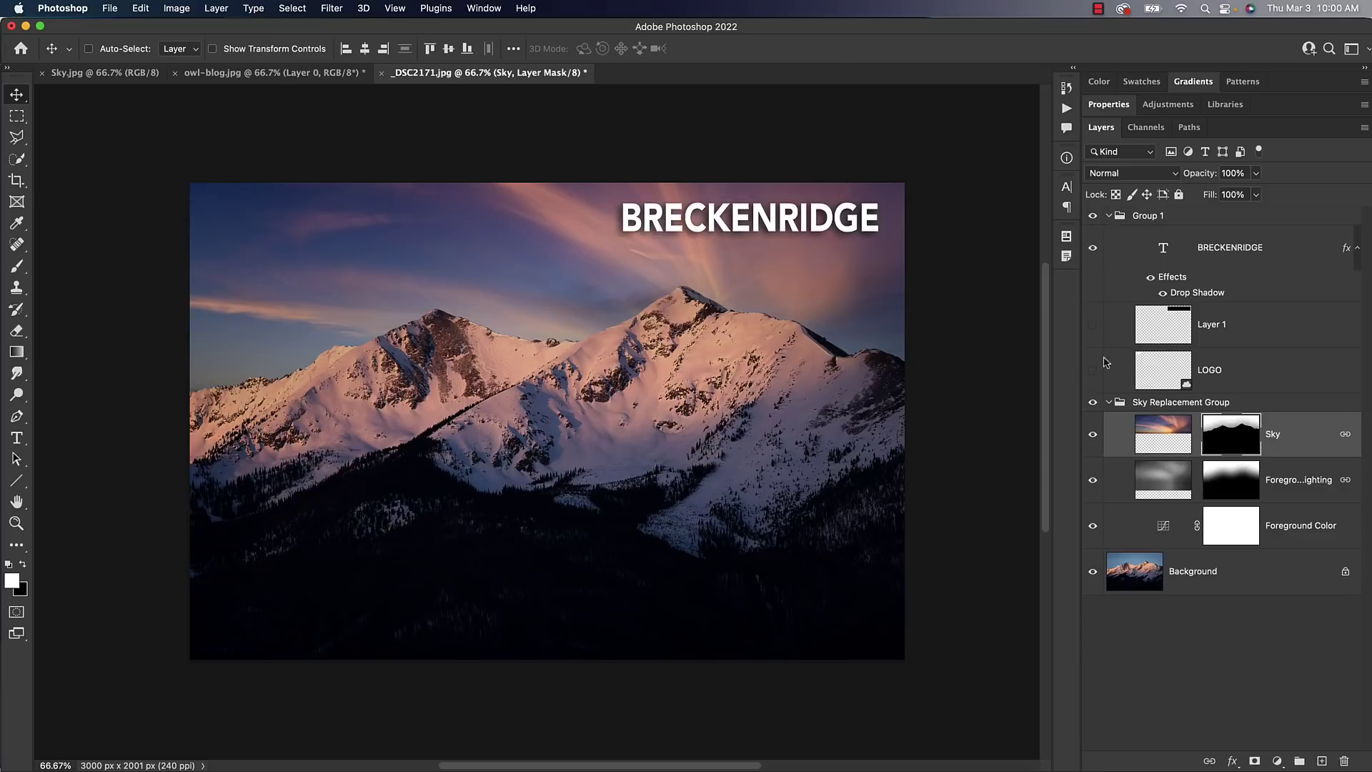
left_click(1208, 283)
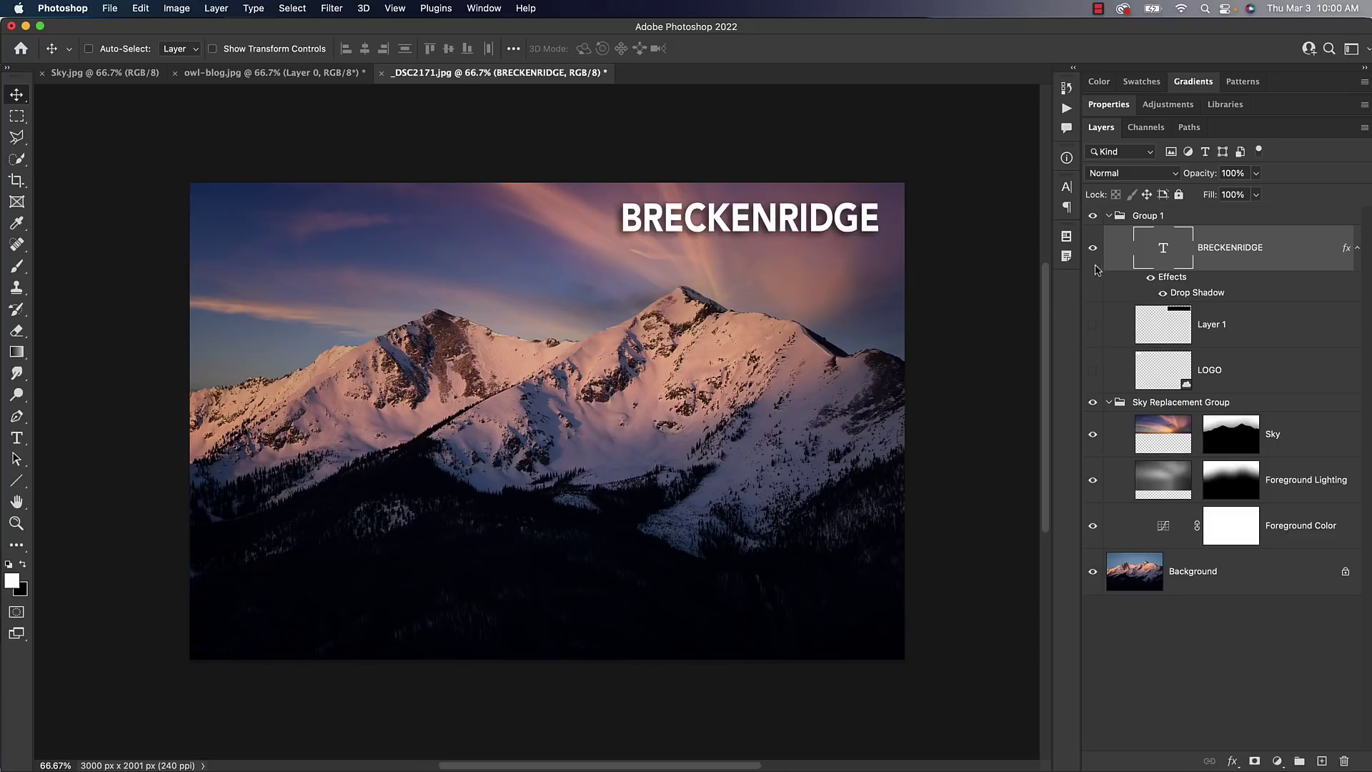
left_click_drag(1195, 293, 1223, 373)
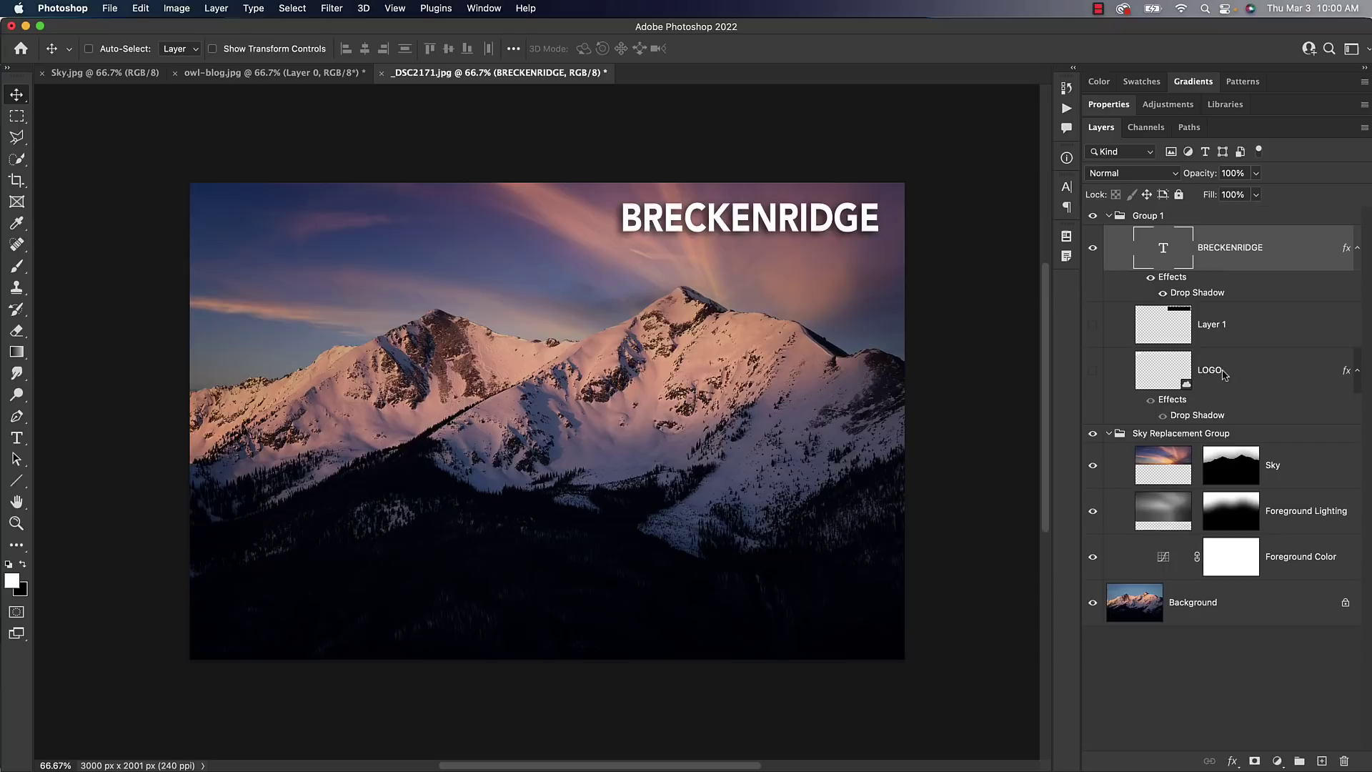
key("super+z")
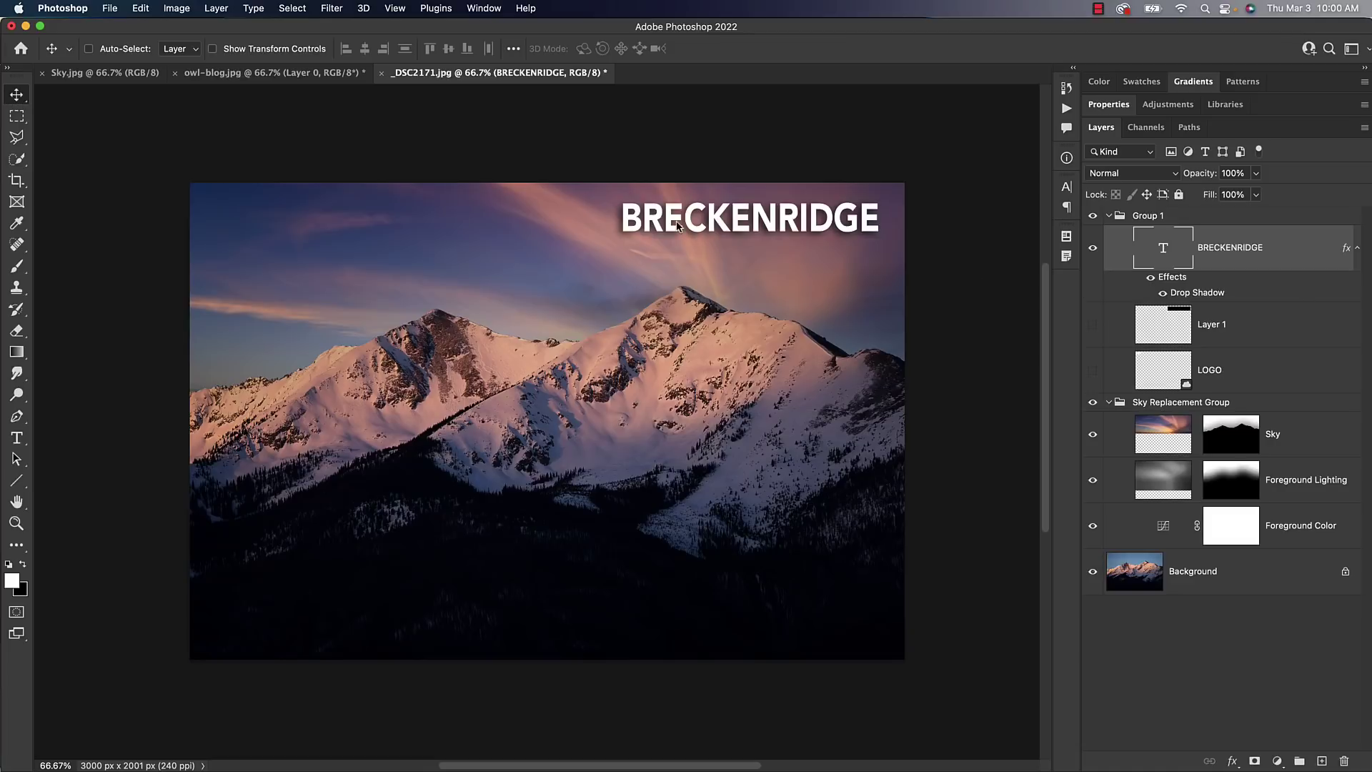
left_click_drag(680, 226, 384, 347)
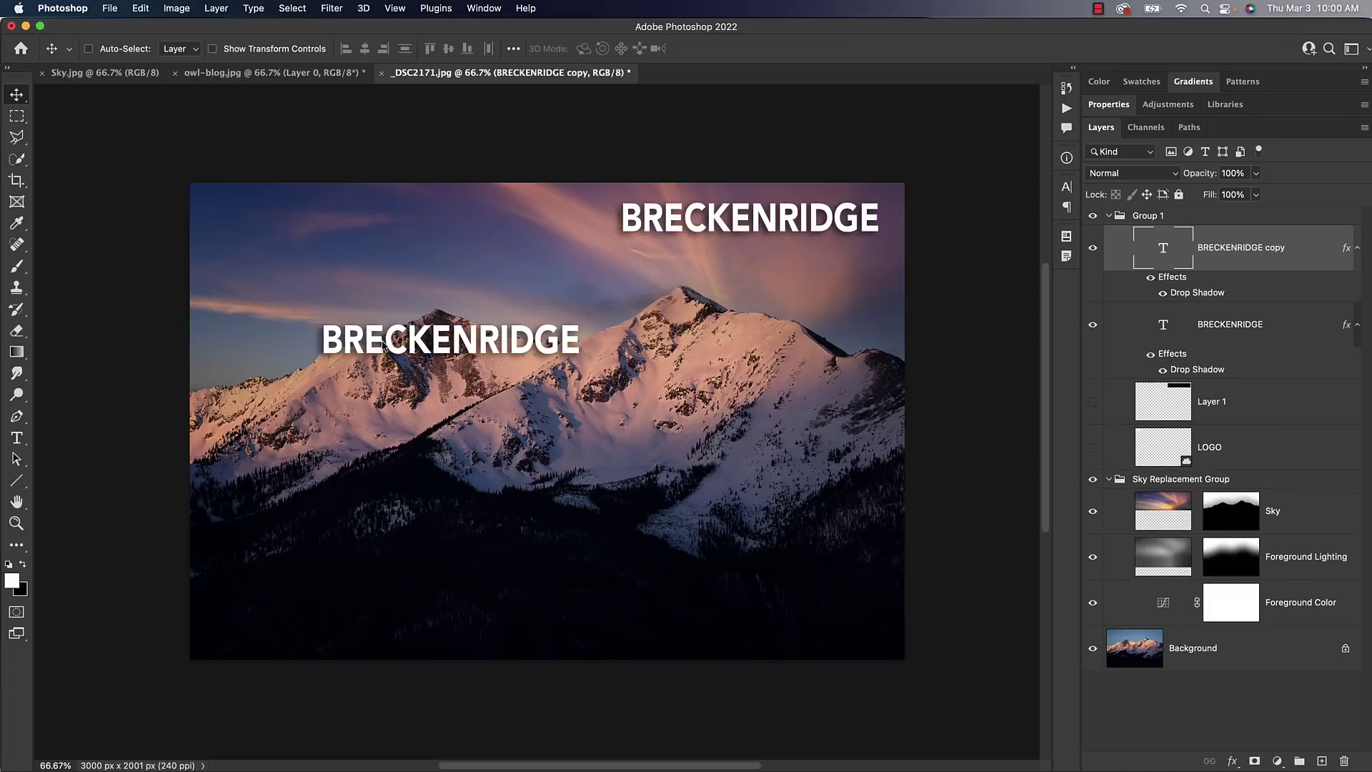
key("super+z")
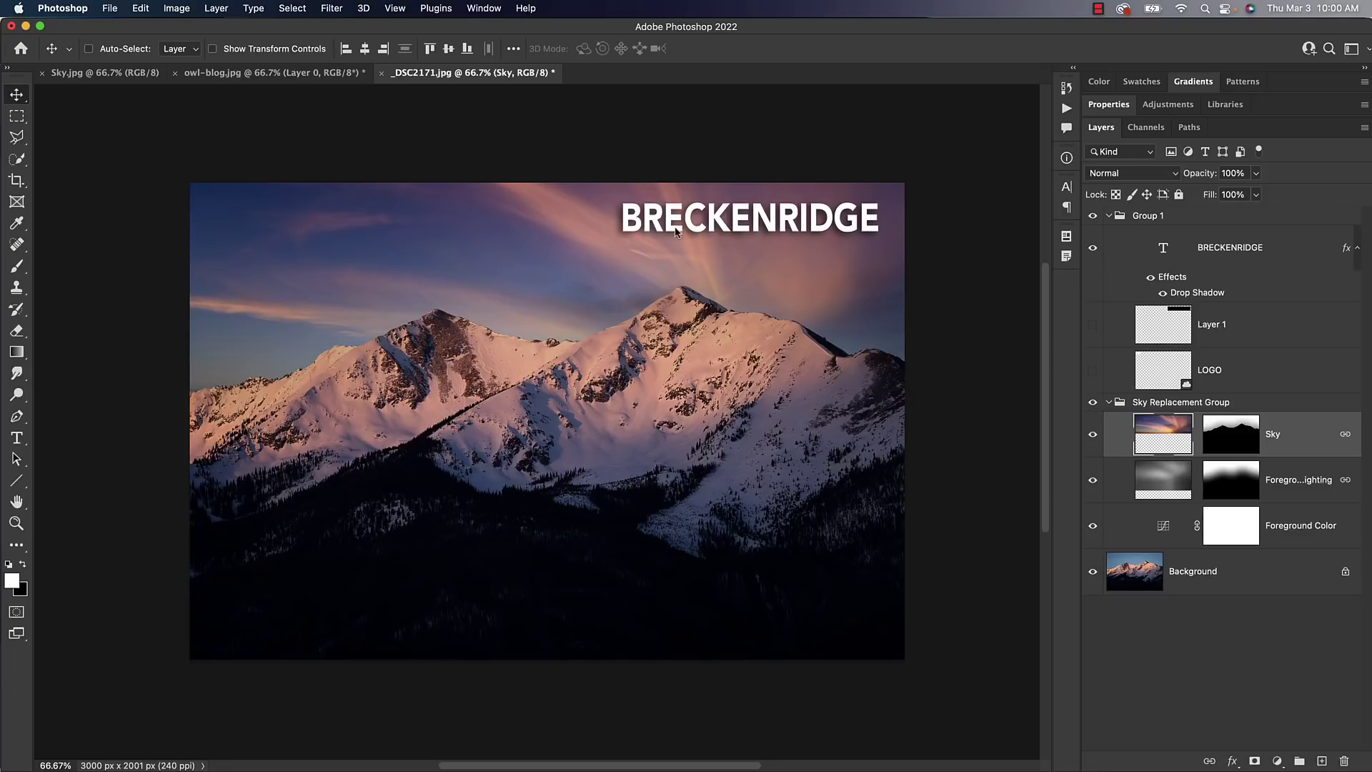
left_click_drag(699, 227, 437, 325)
key("super+z")
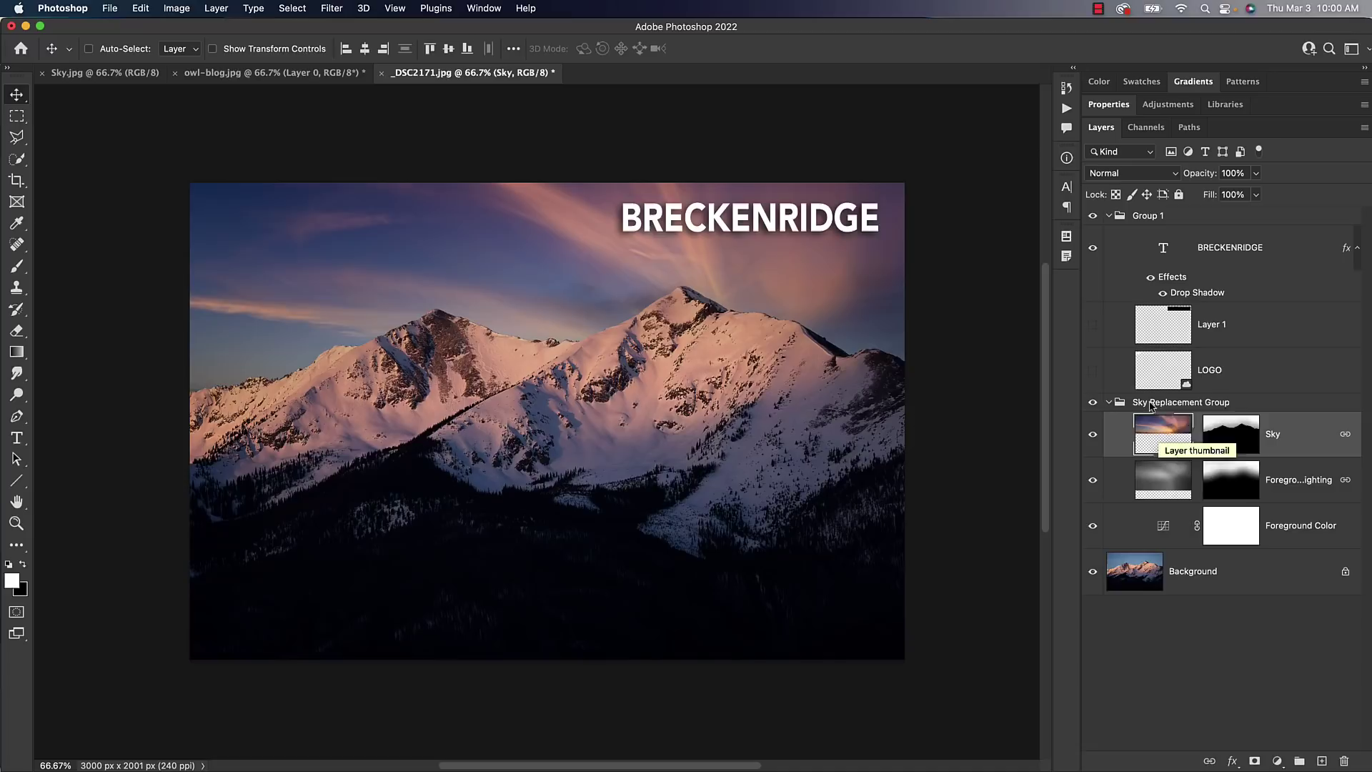
left_click(1128, 579)
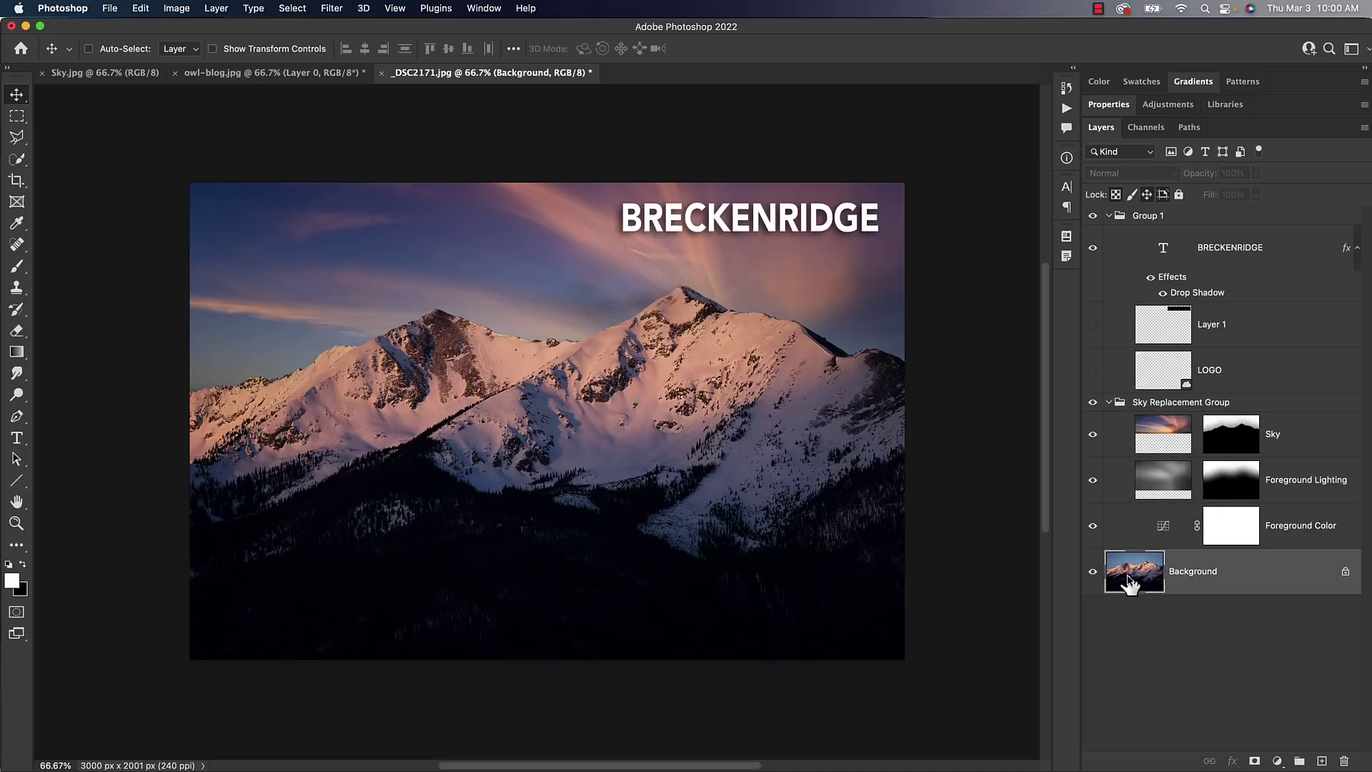
left_click(1164, 422)
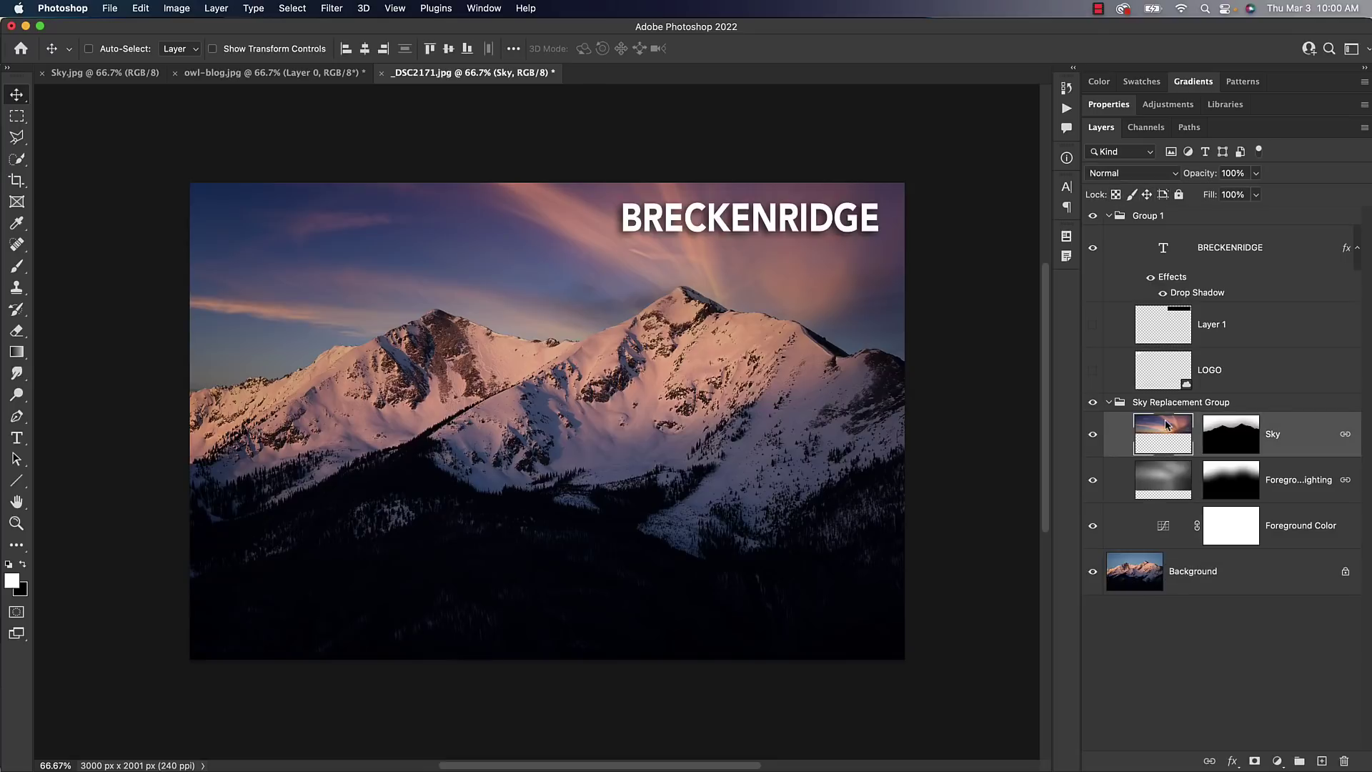
key("super+j")
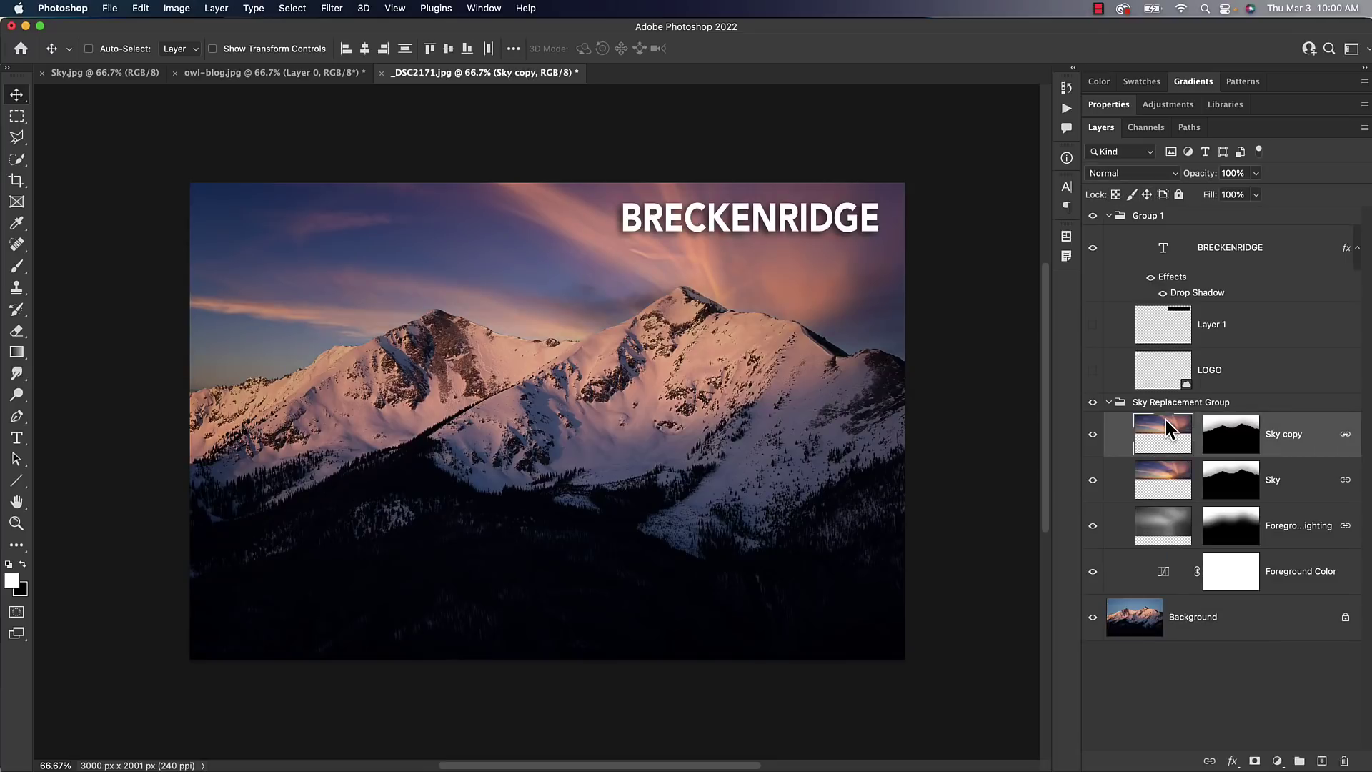
key("super+z")
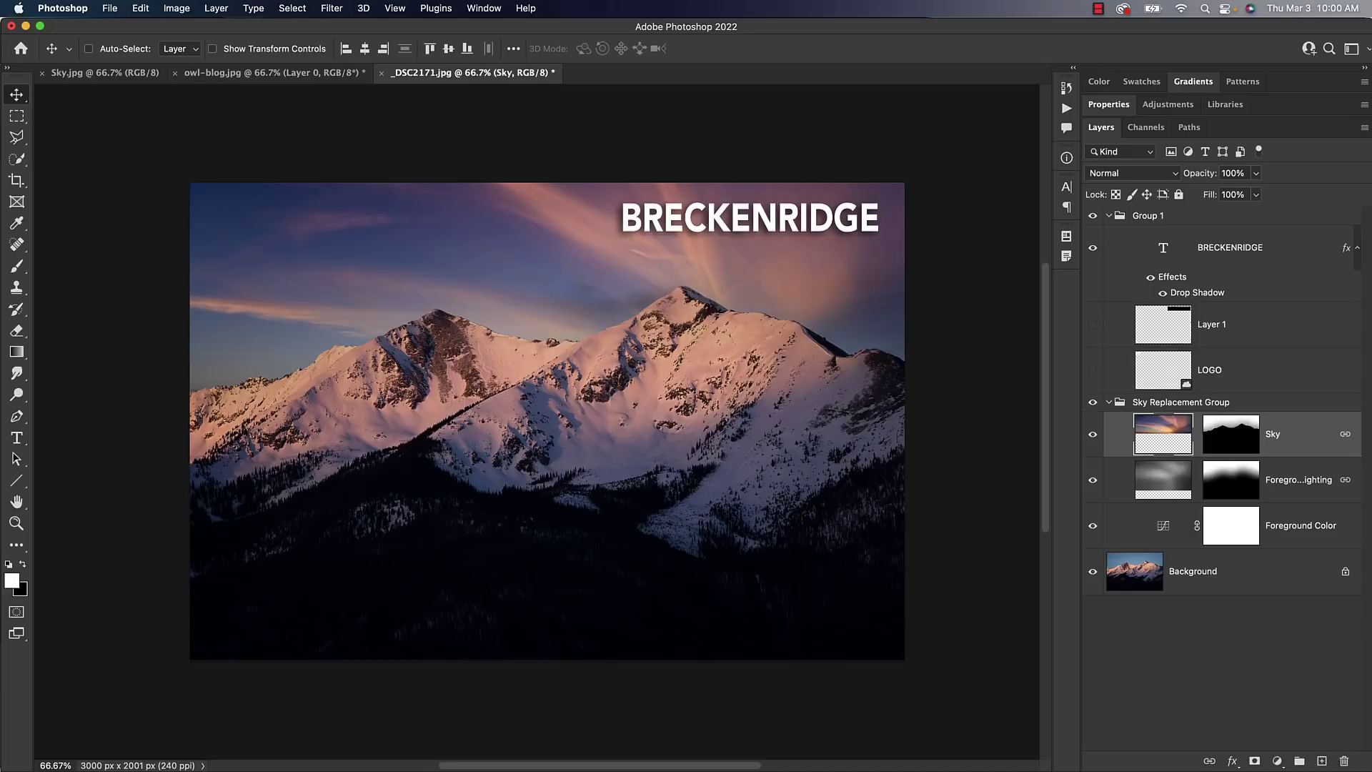
left_click(216, 8)
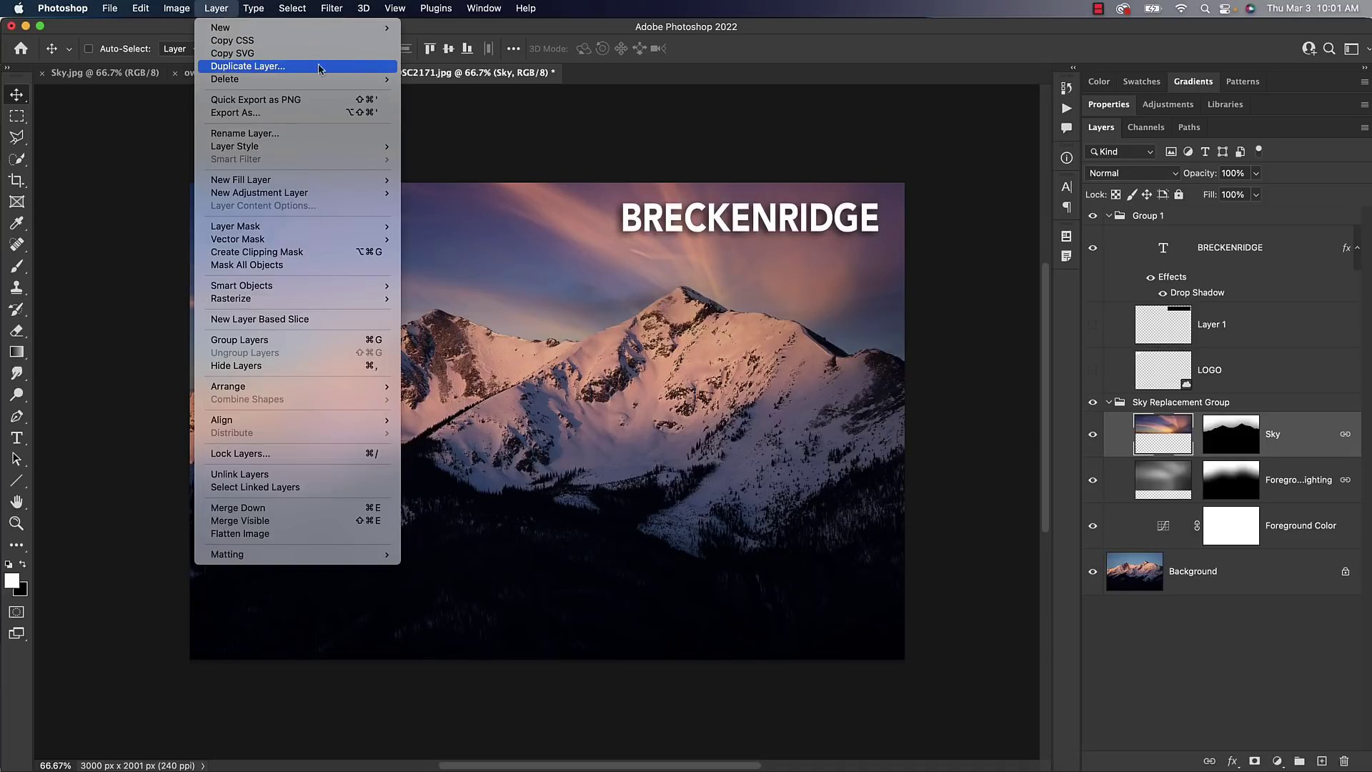
mouse_move(319, 27)
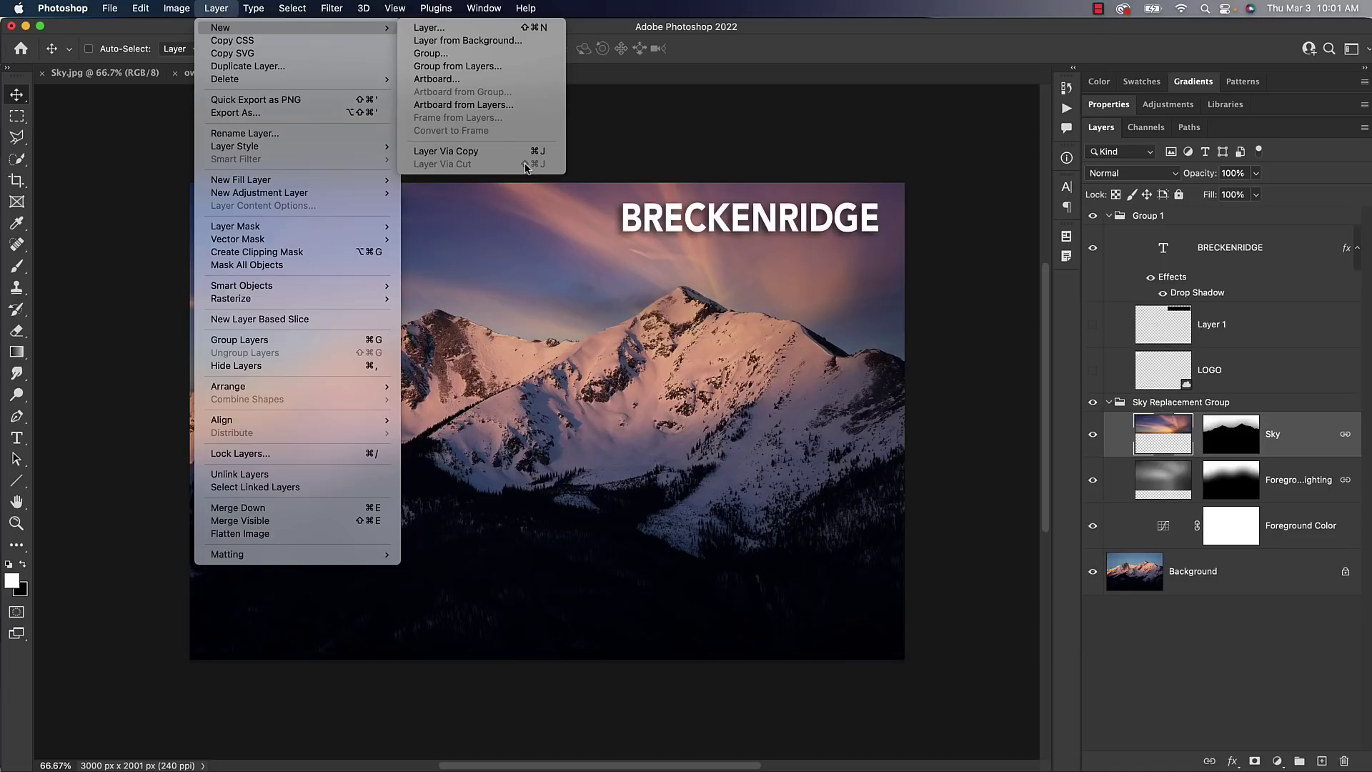
key("Escape")
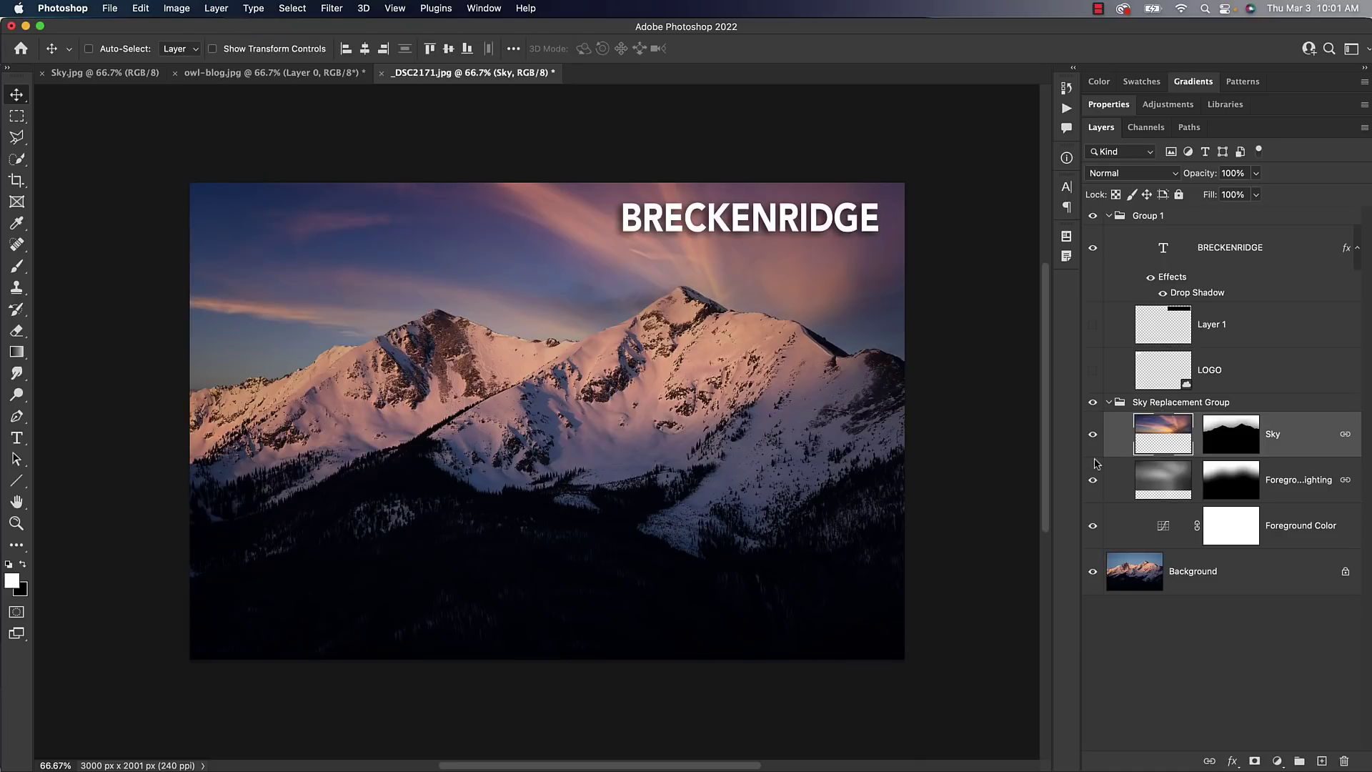
Step: With the Rectangular Marquee tool active, duplicate the Sky layer and undo it
left_click(16, 116)
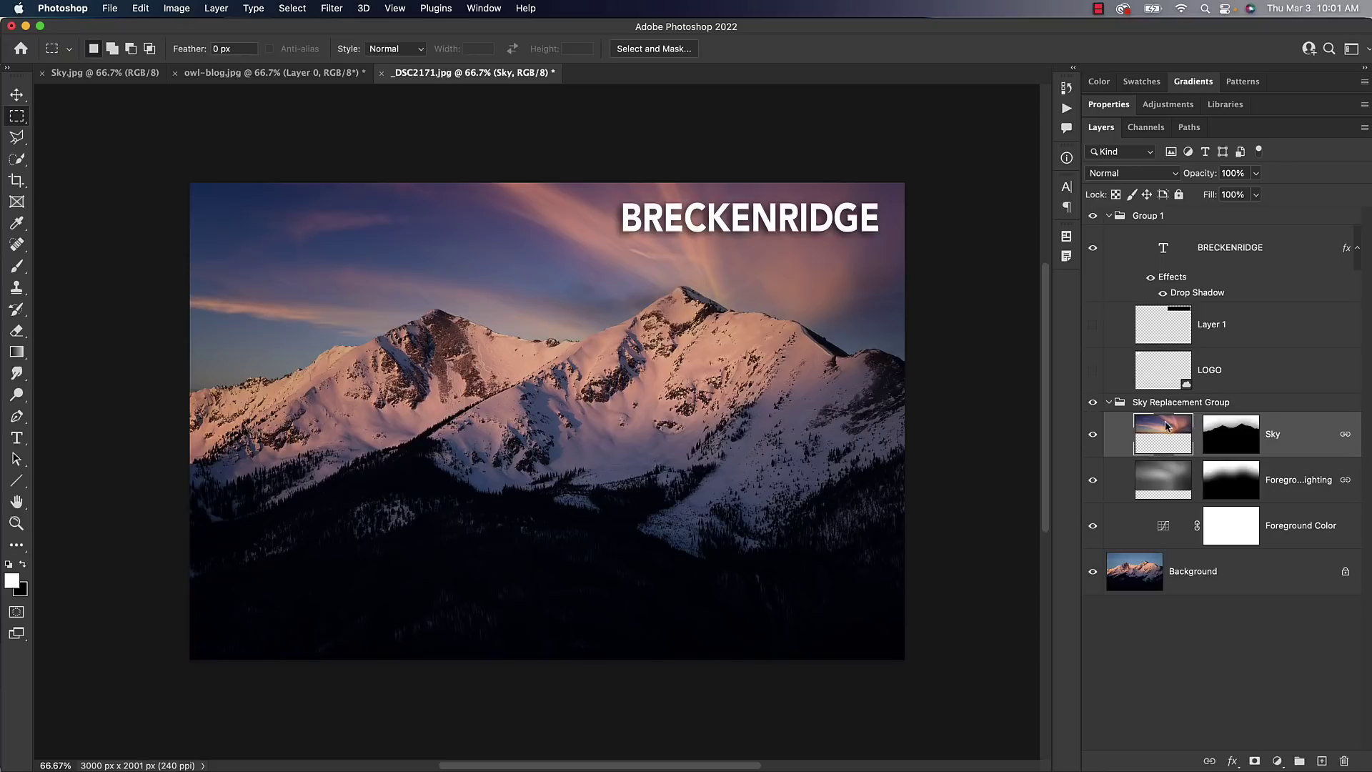
key("super+j")
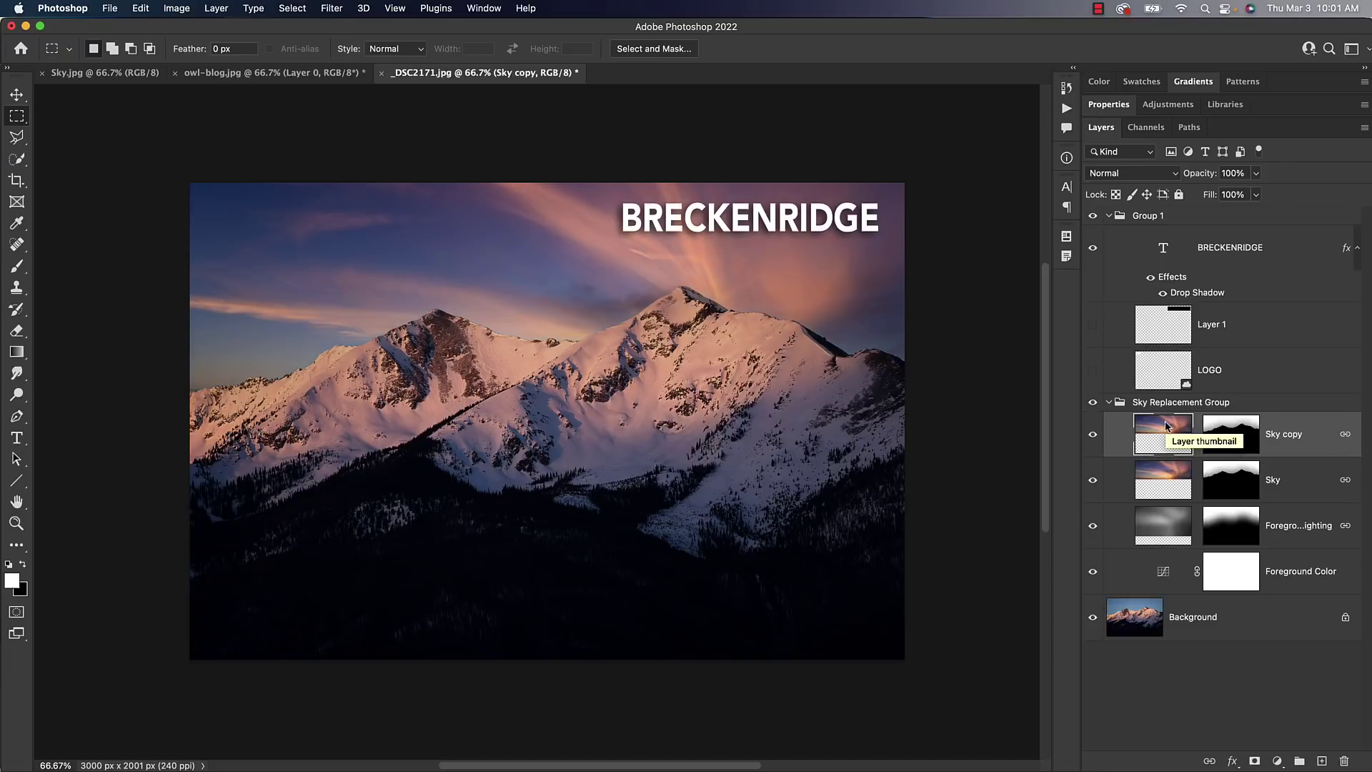
key("super+z")
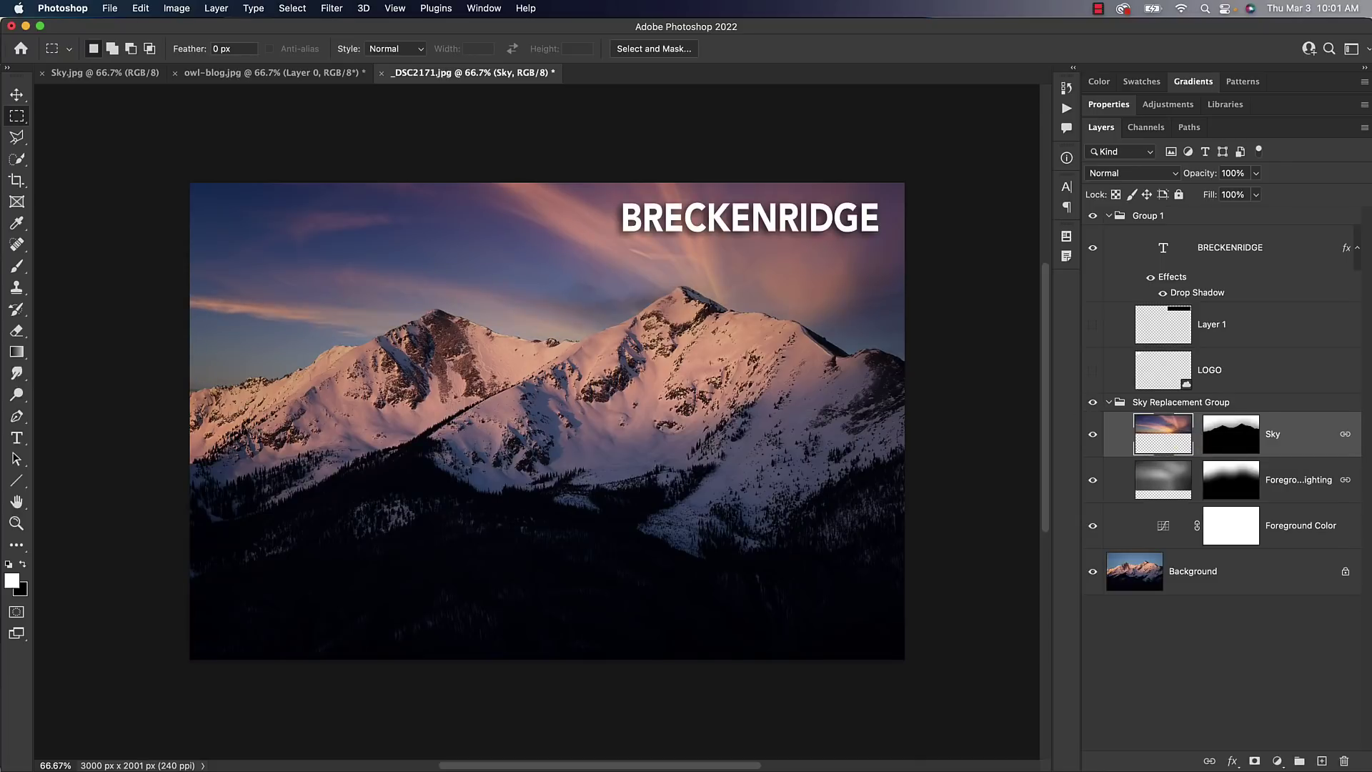
Step: Select the left peak, try Layer via Copy and undo, then Layer via Cut and delete Layer 2
left_click_drag(397, 270, 628, 500)
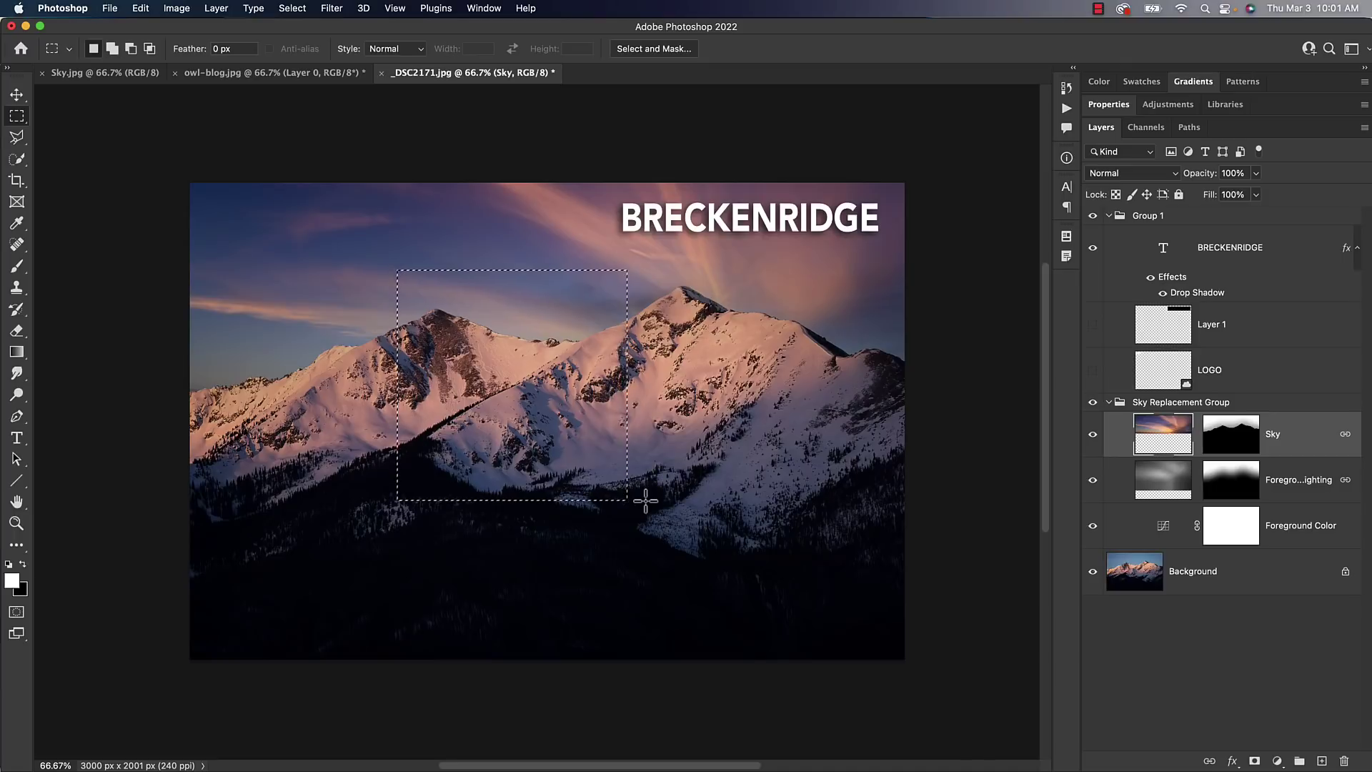
key("super+j")
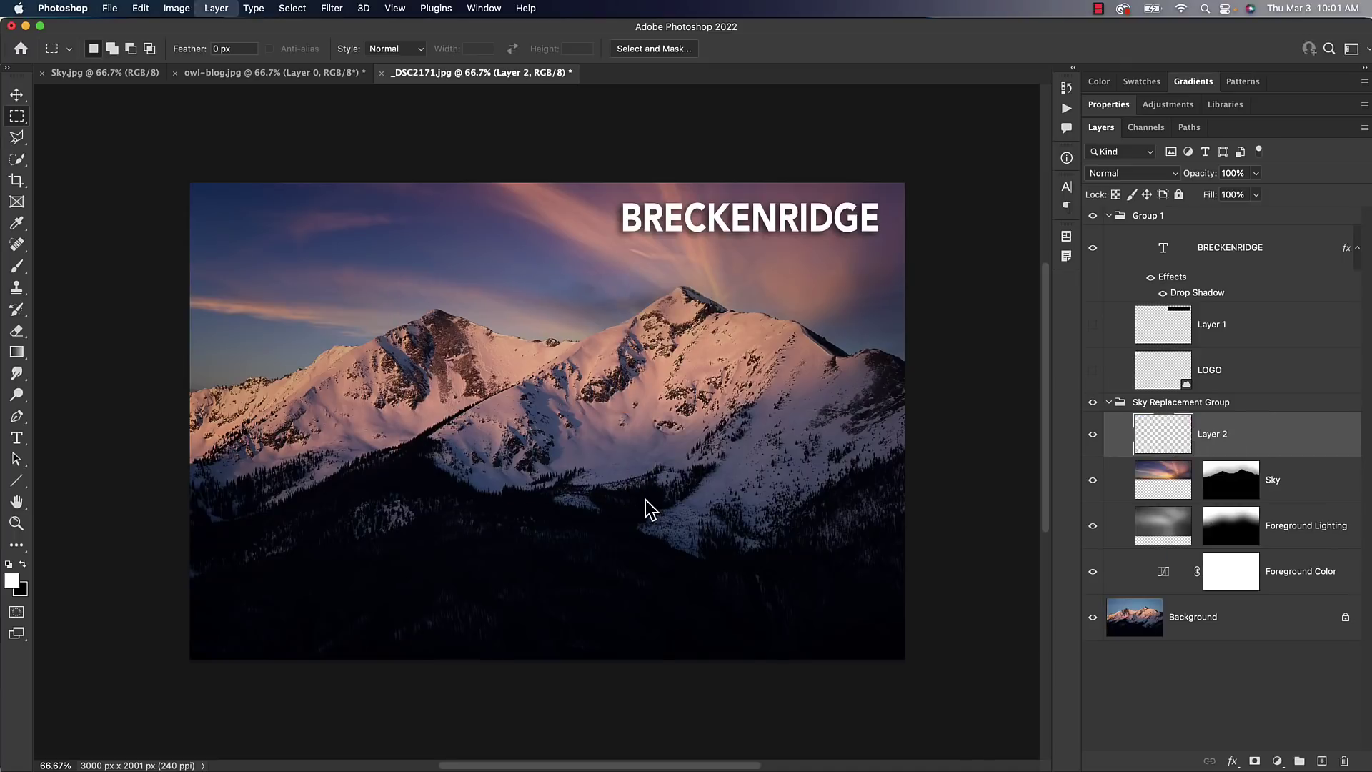
key("super+v")
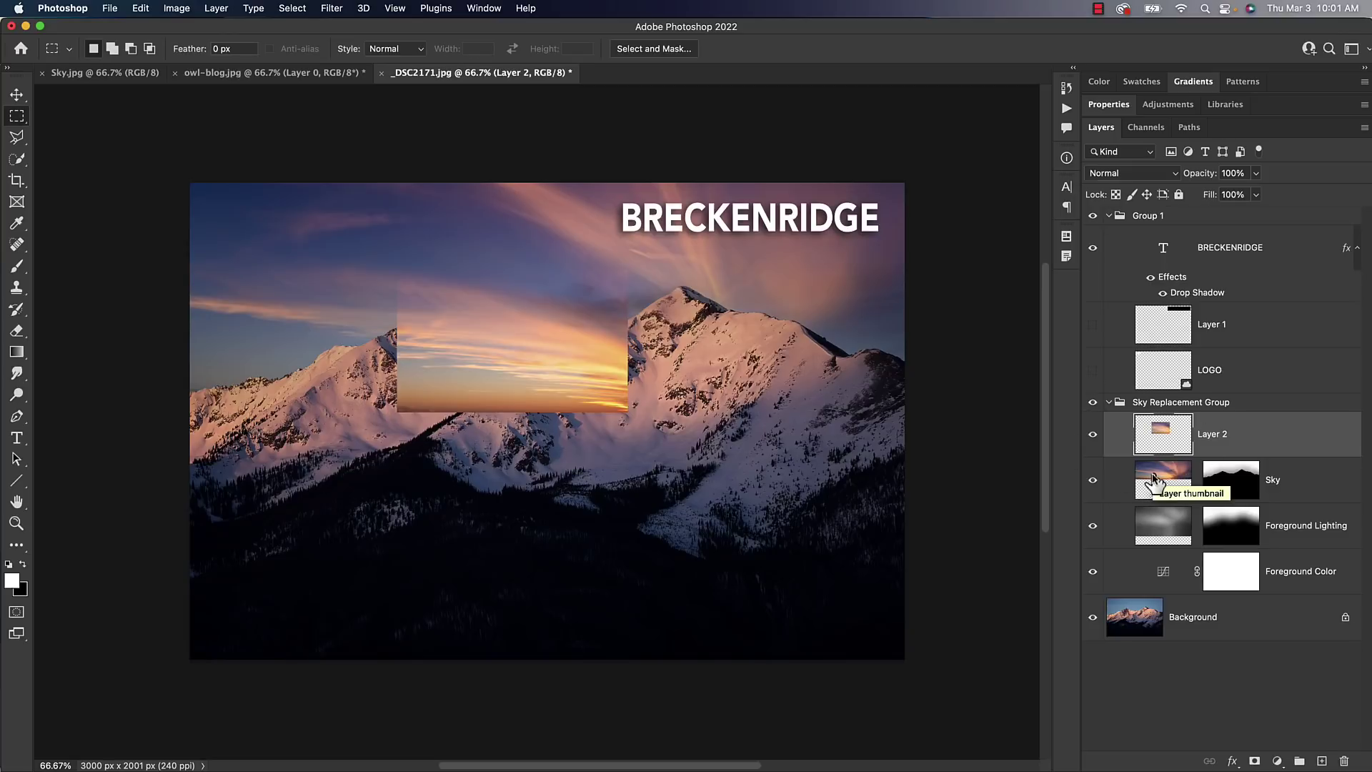
key("super+z")
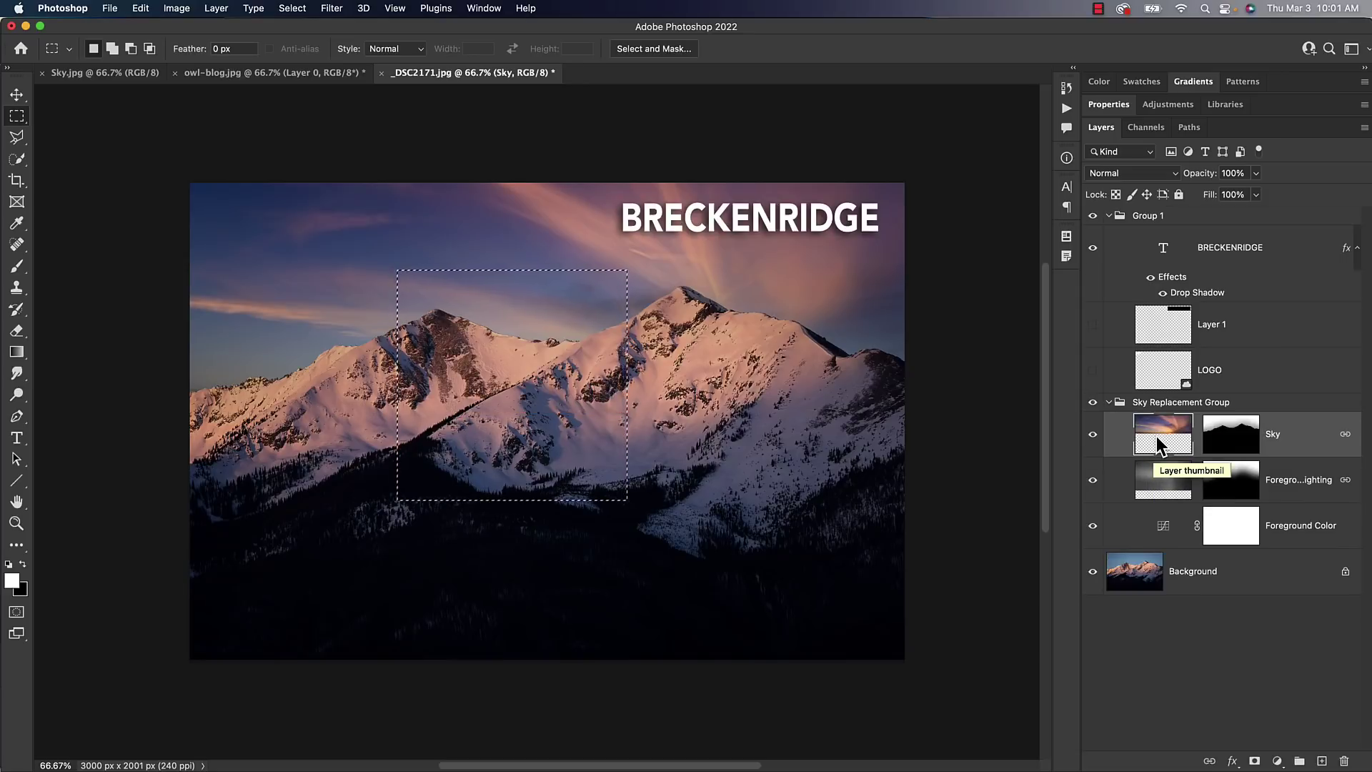
key("super+shift+j")
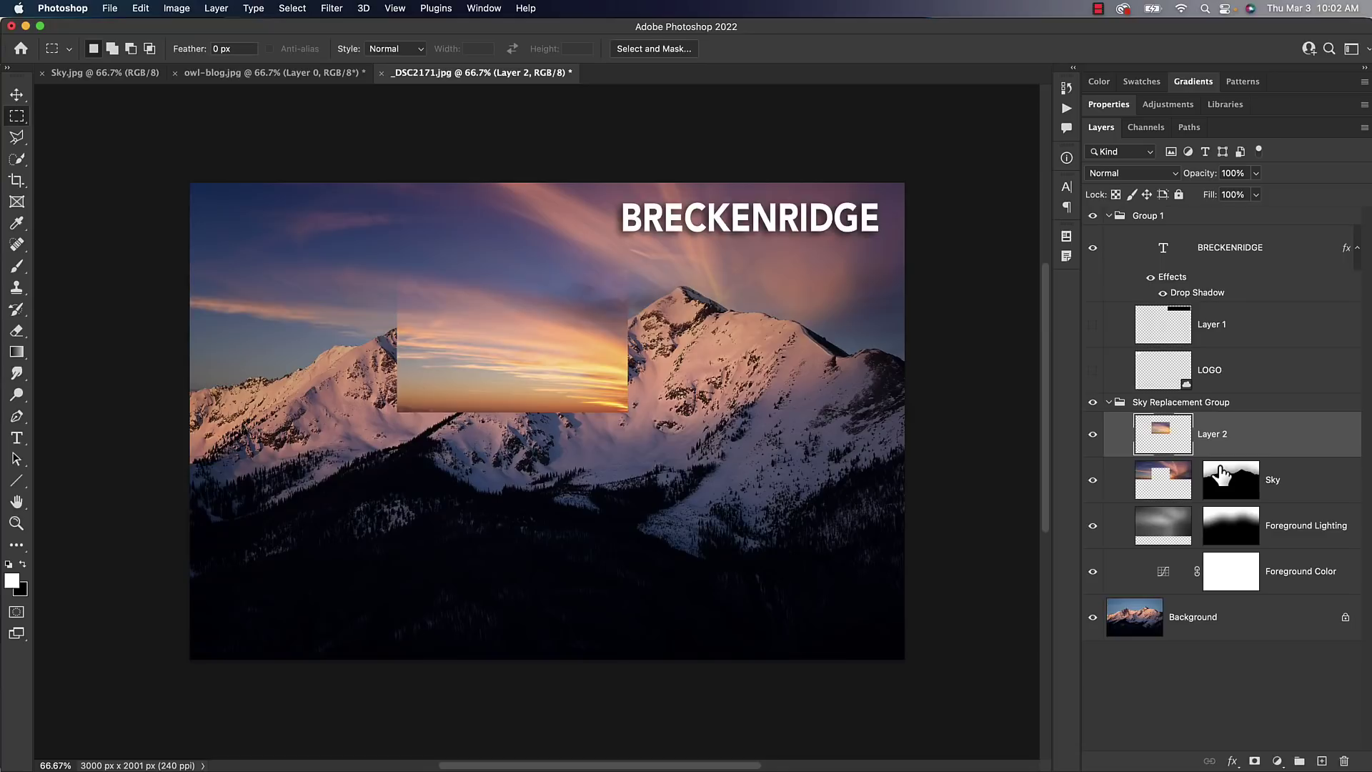
left_click_drag(1222, 475, 1222, 476)
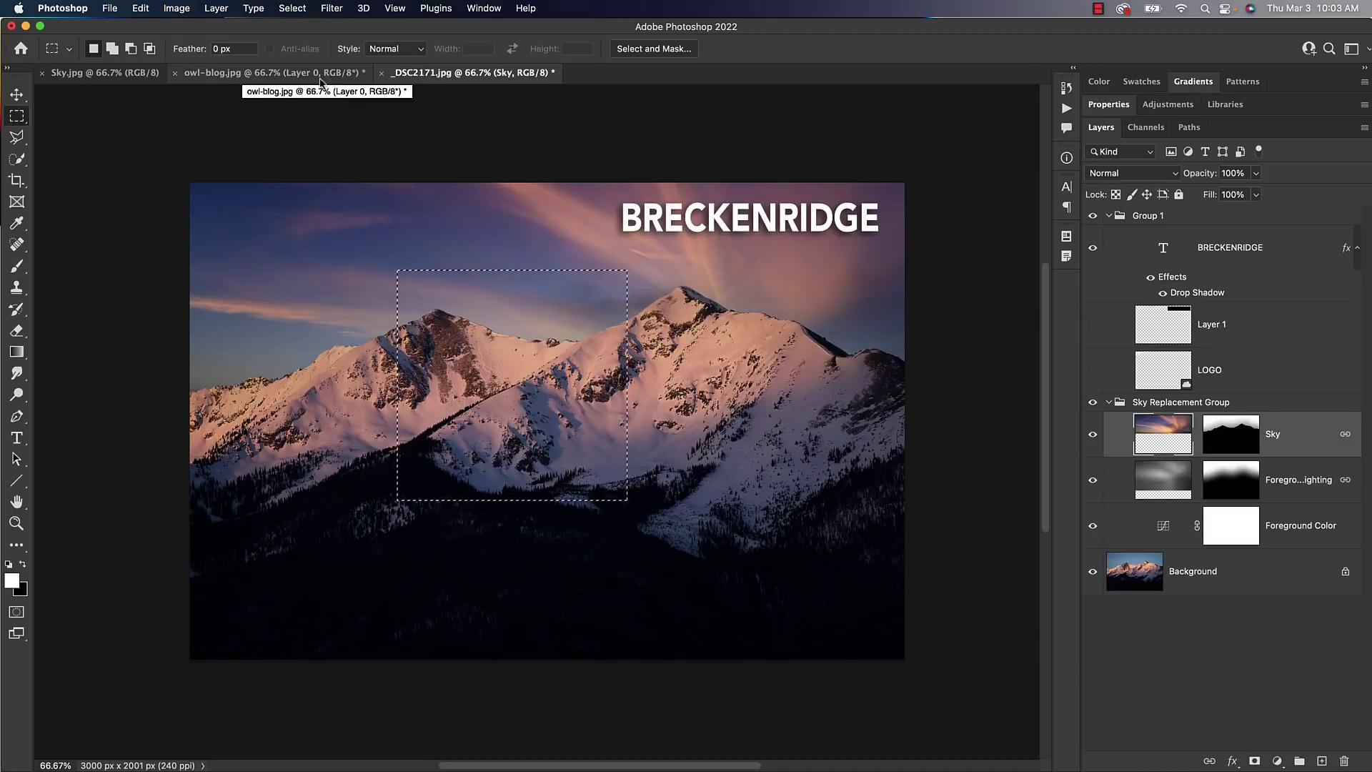
Step: Drag the Sky.jpg beach photo into the _DSC2171 mountain document with the Move tool, then undo
left_click(72, 74)
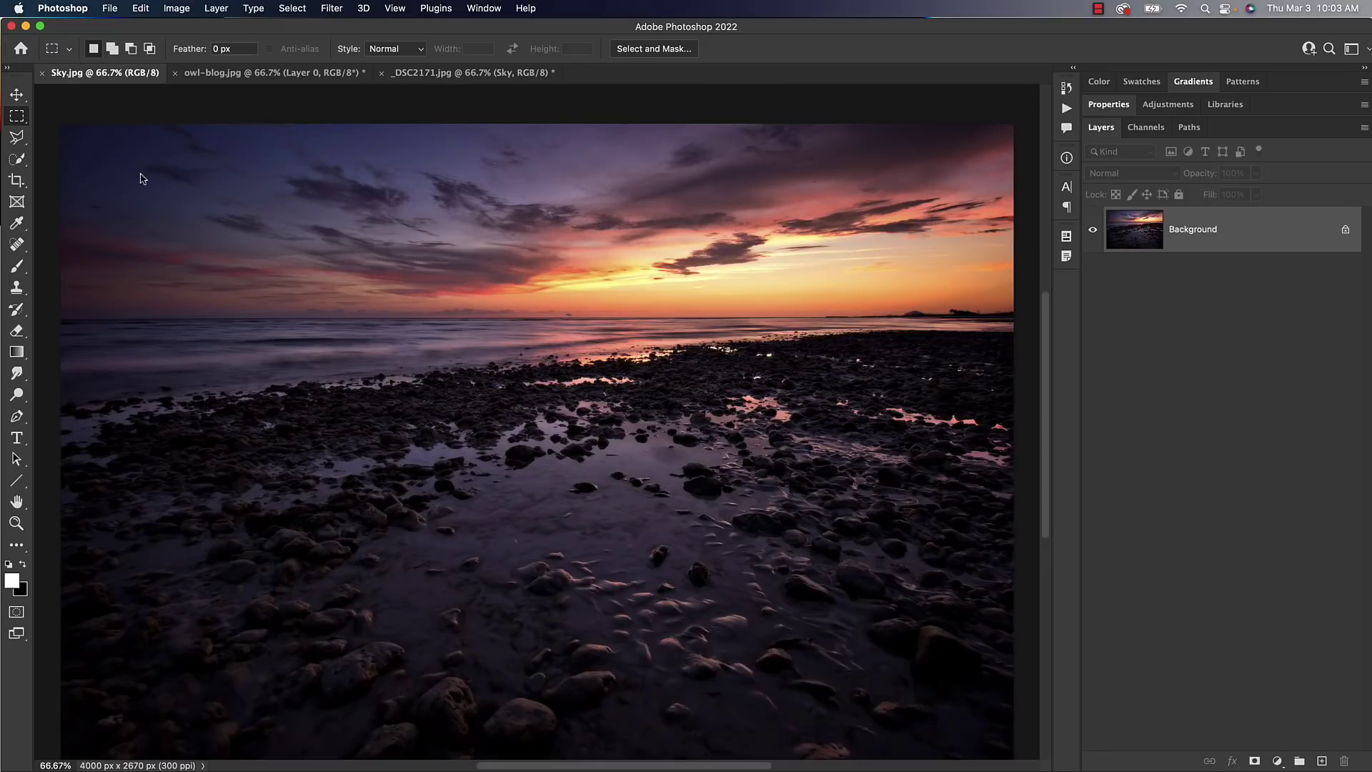
left_click(17, 93)
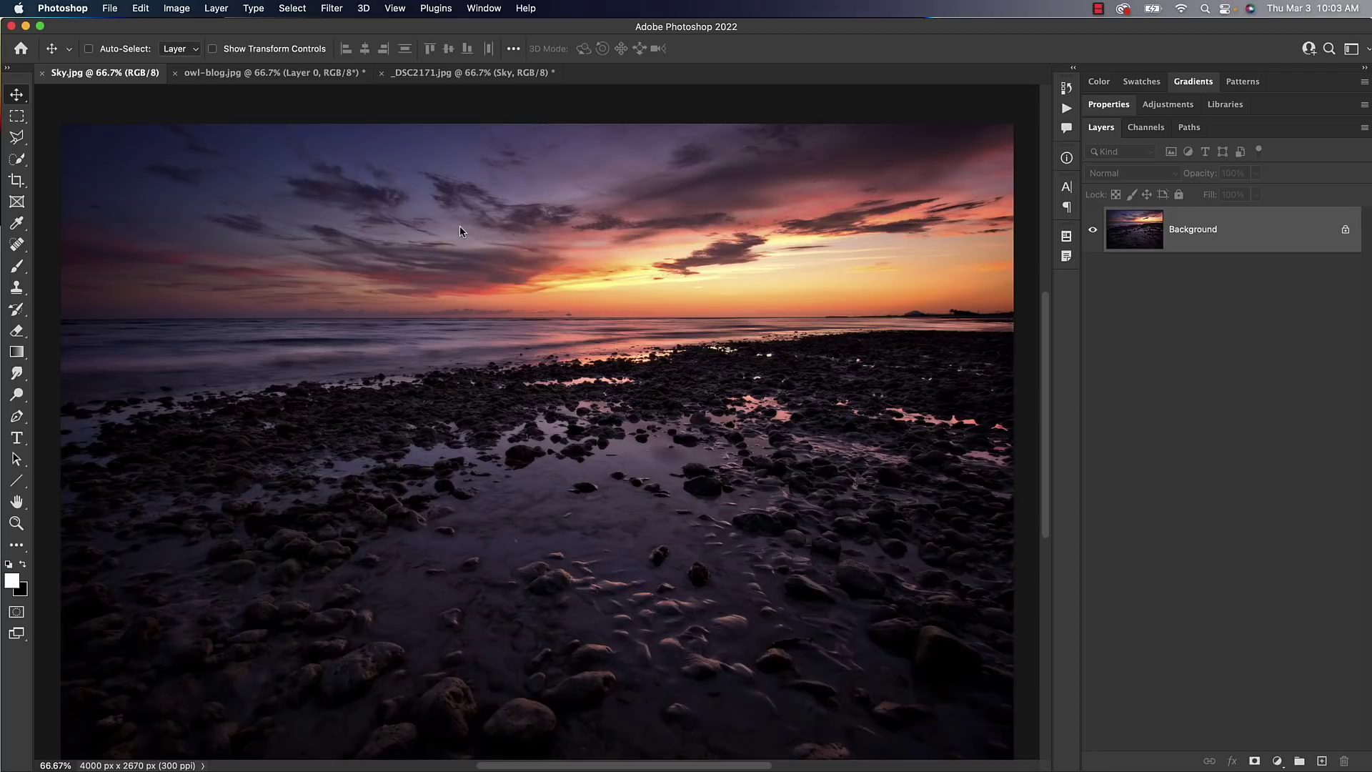
left_click_drag(460, 227, 501, 258)
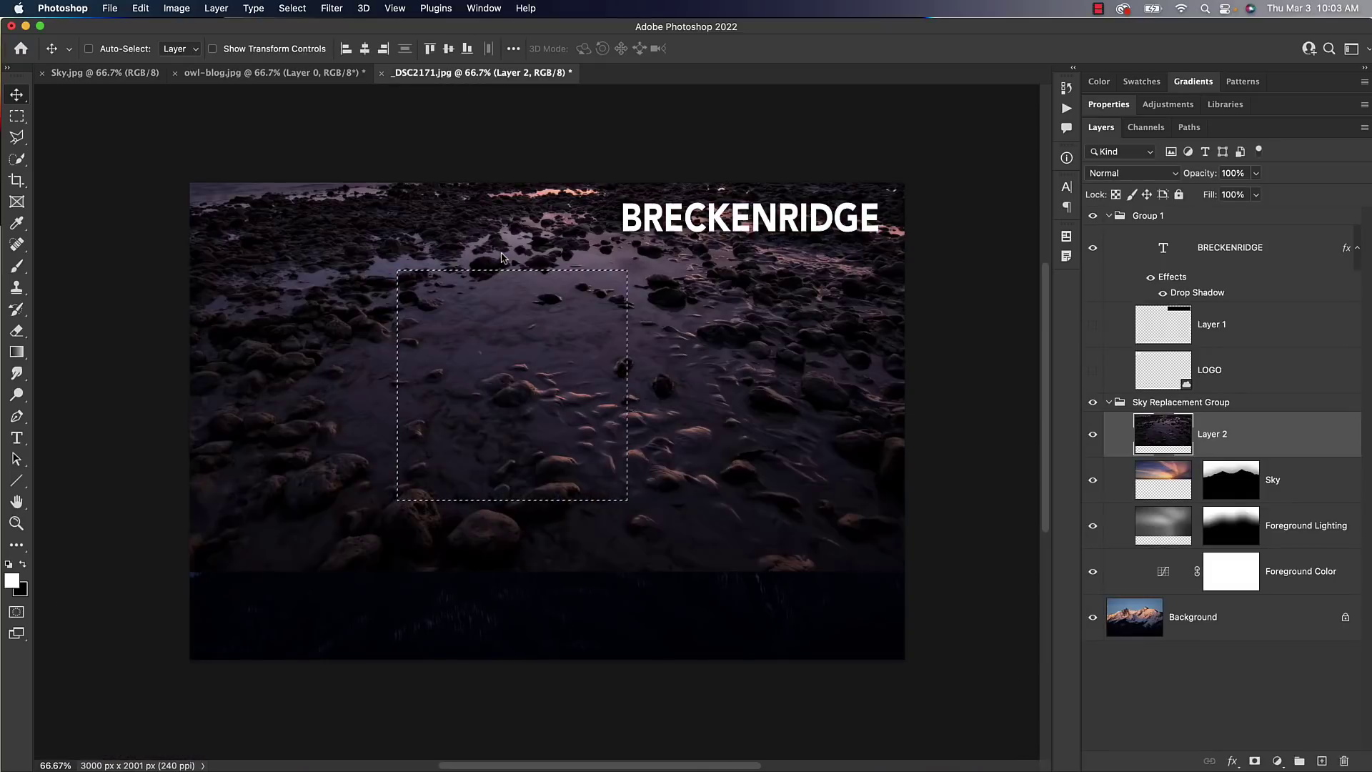
key("super+d")
key("super+z")
key("super+z")
key("super+d")
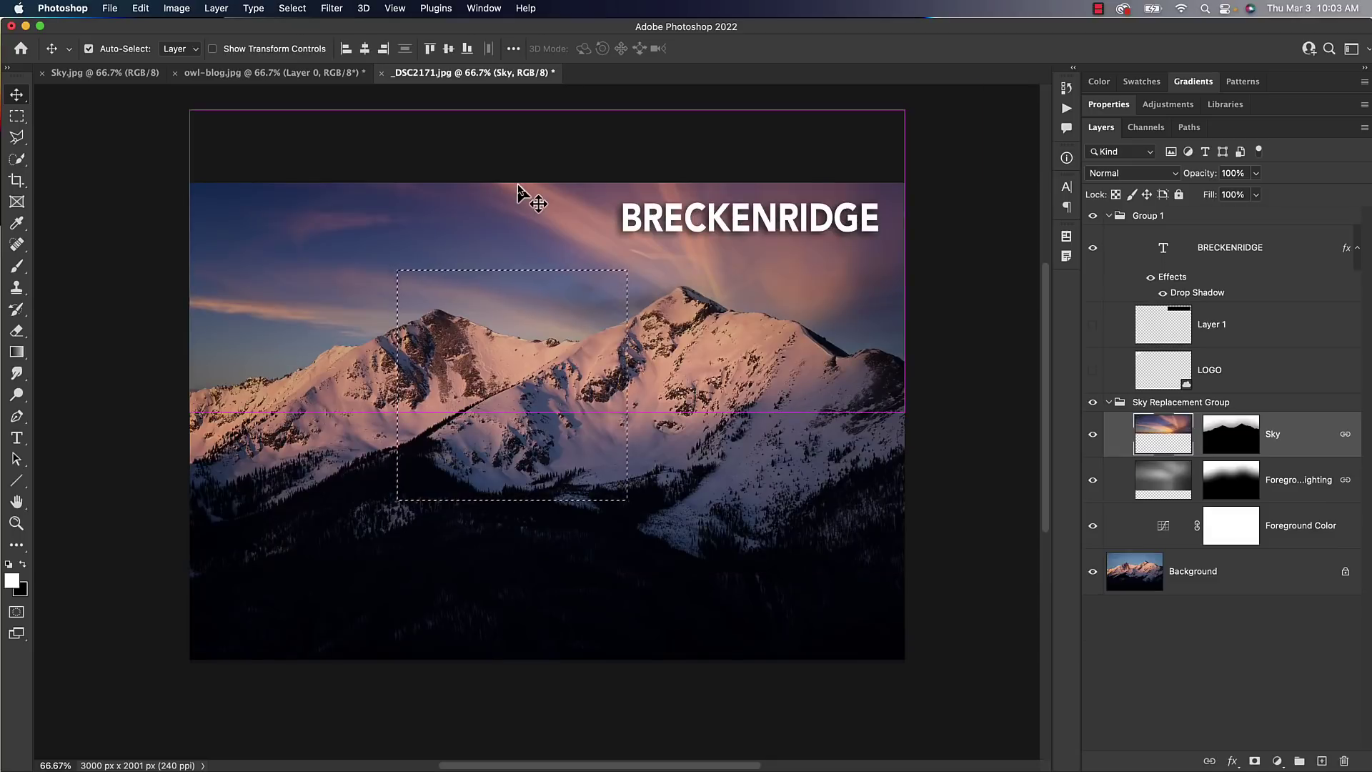
Step: Bring the beach photo in again, centred with Shift, and undo it
left_click(113, 72)
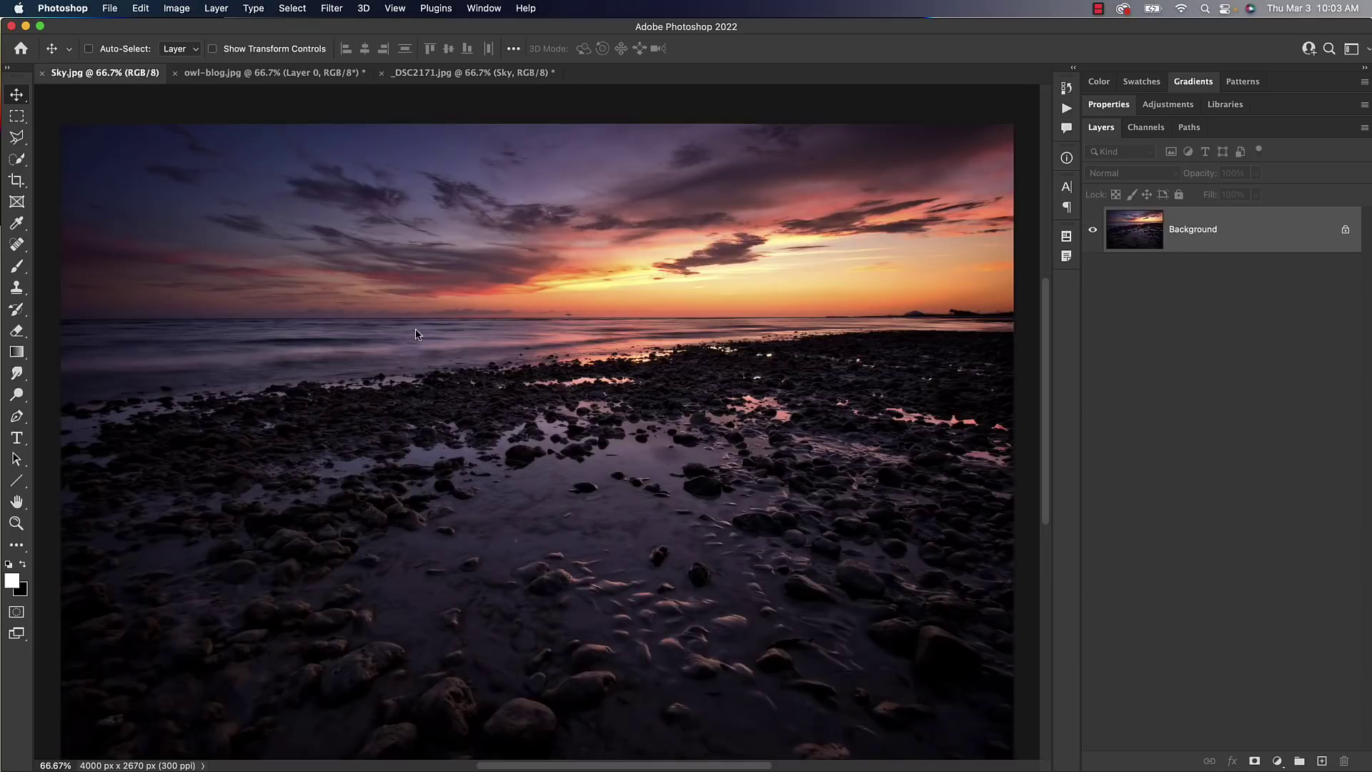
left_click_drag(423, 340, 556, 374)
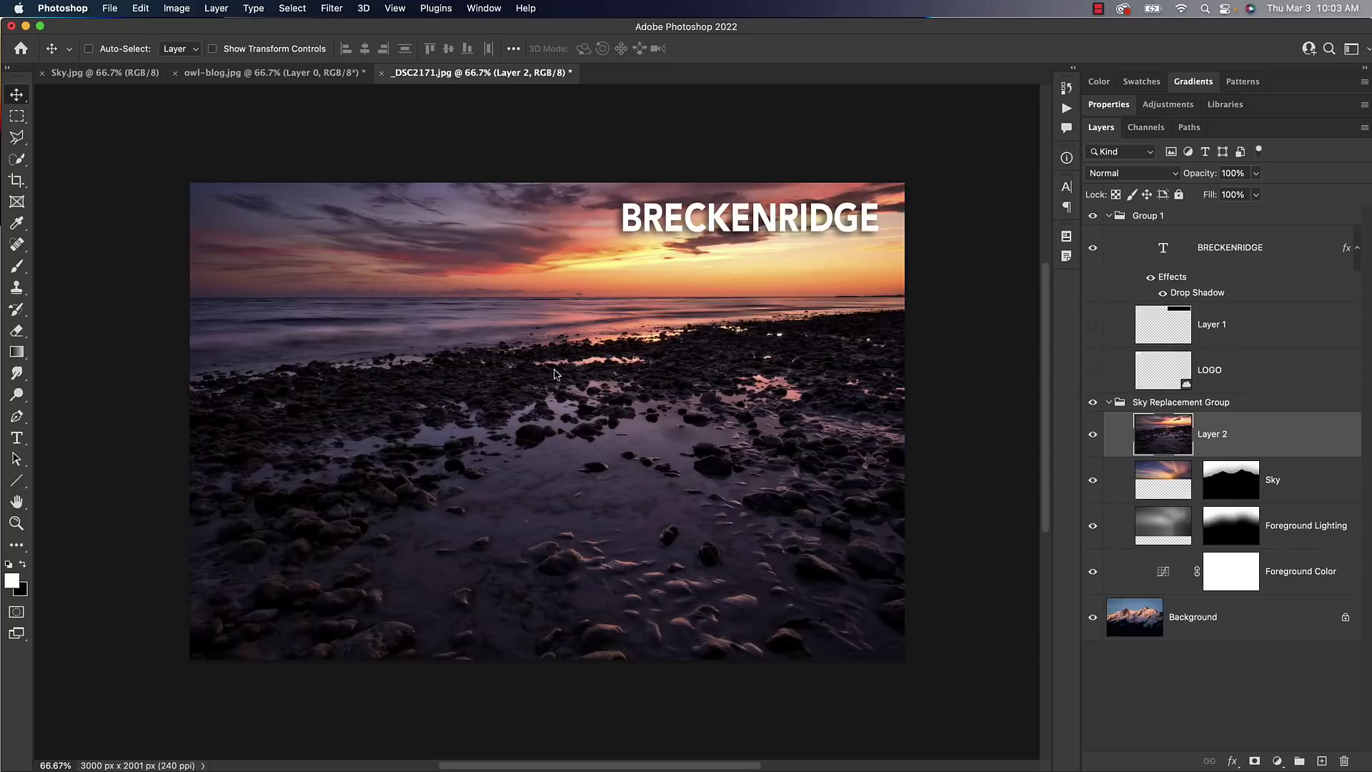
key("super")
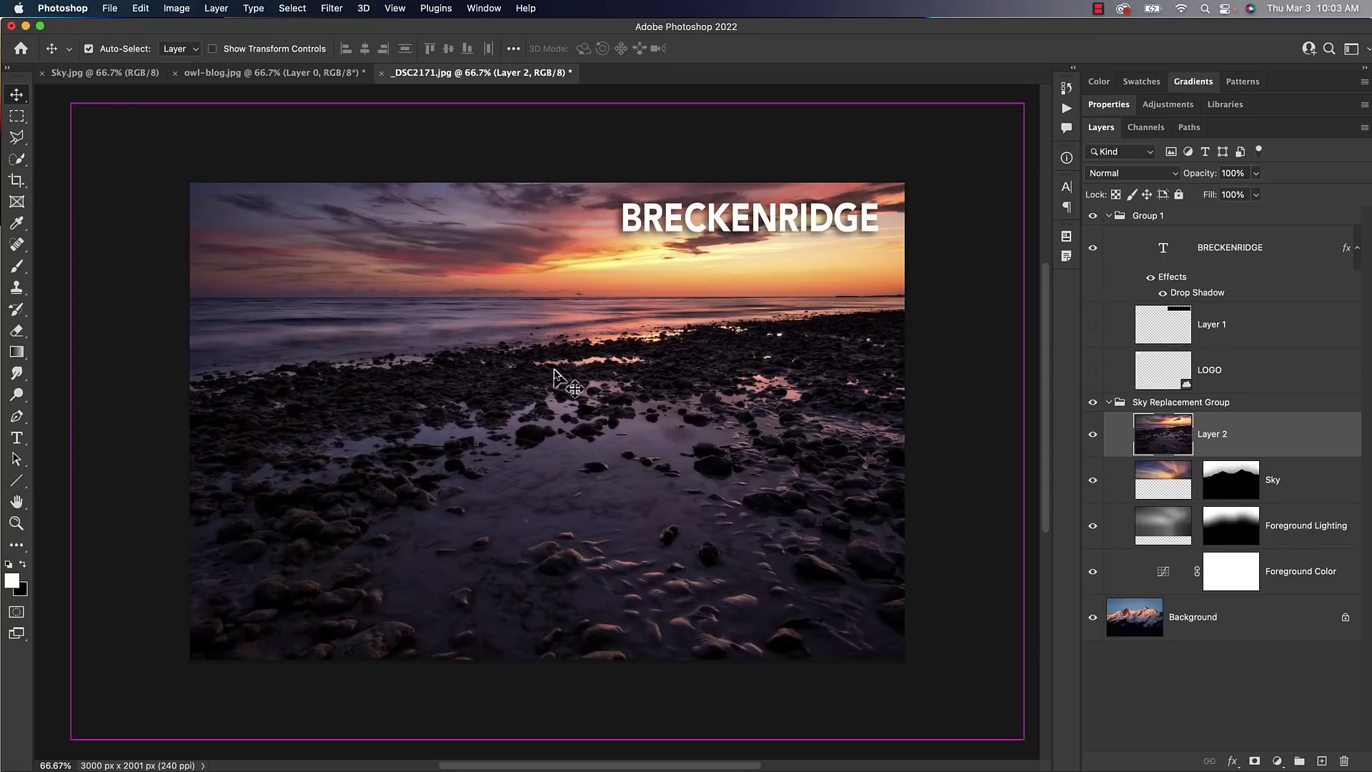
key("super+z")
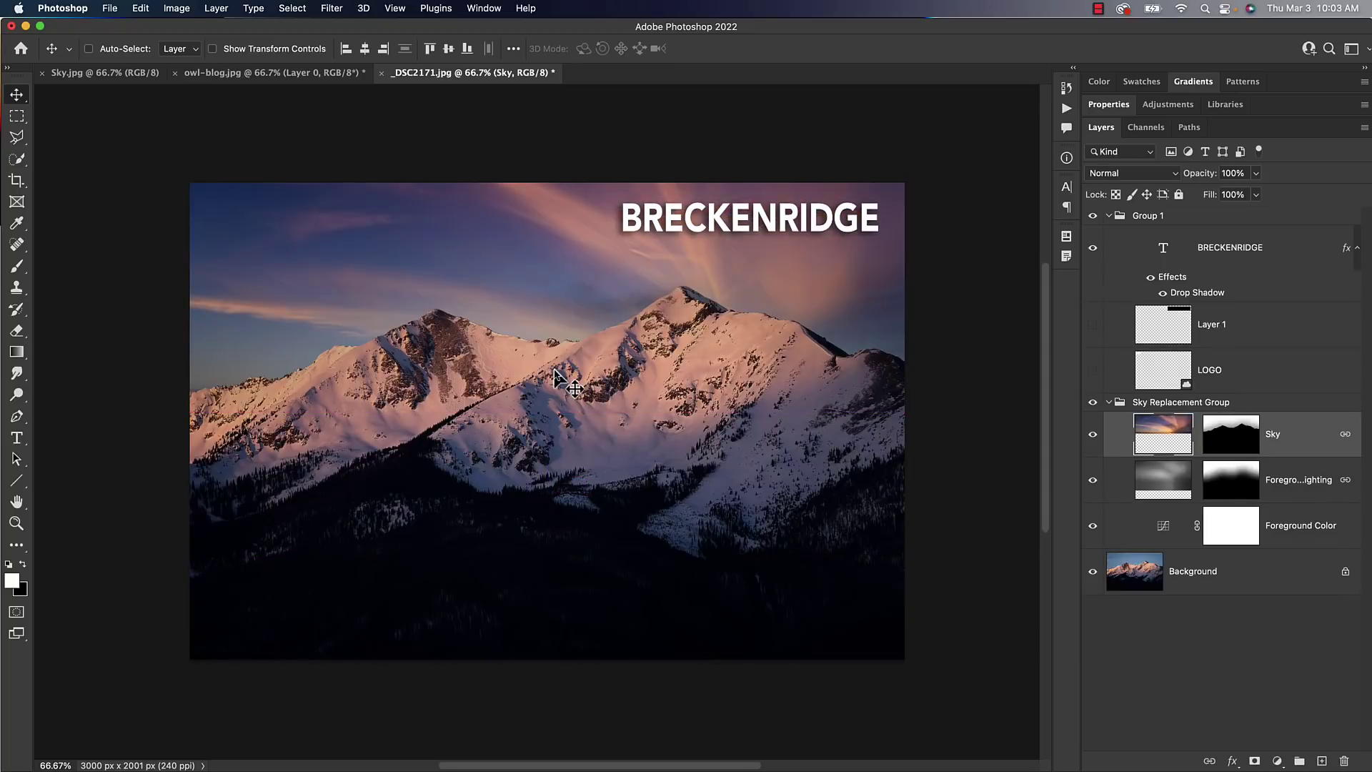
Step: In owl-blog.jpg, undo the recent layer changes and hide the Texture-10 layer
left_click(238, 74)
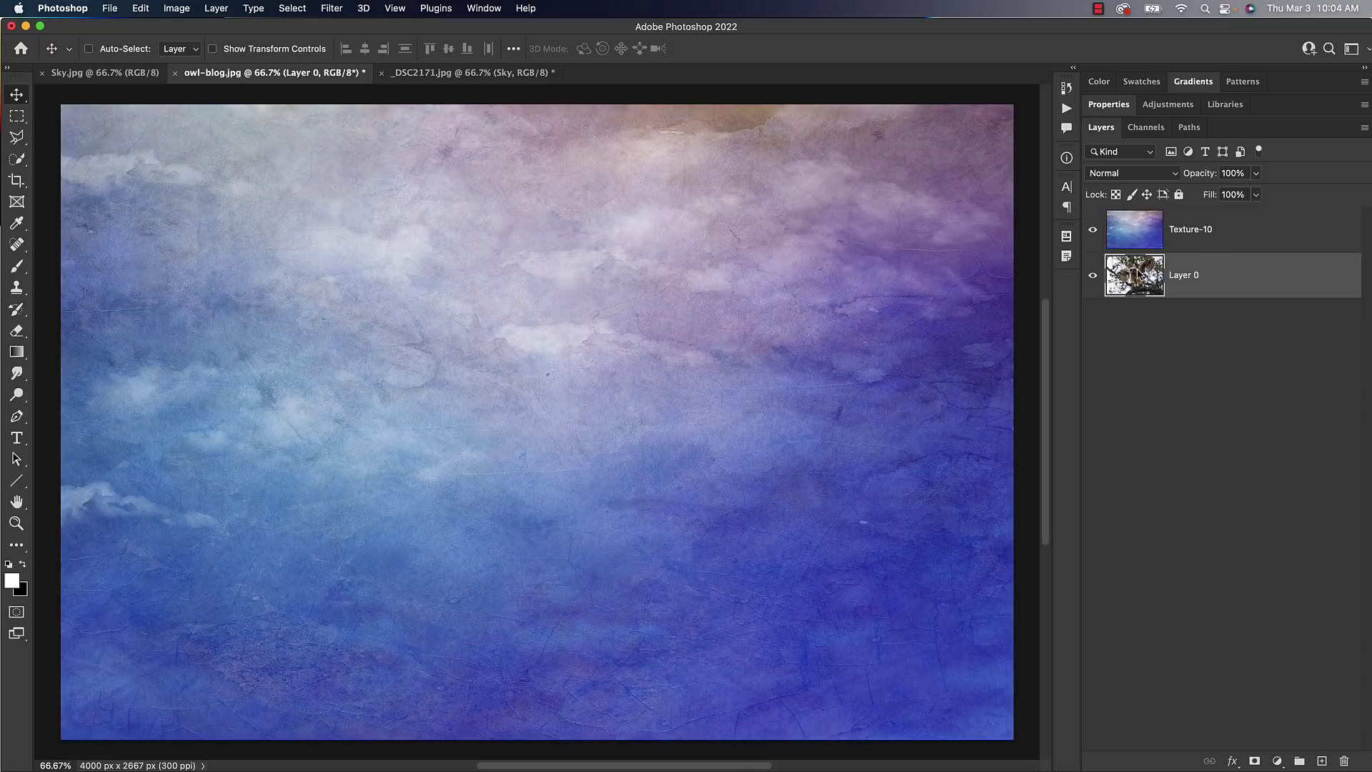
left_click(1137, 238)
key("super+z")
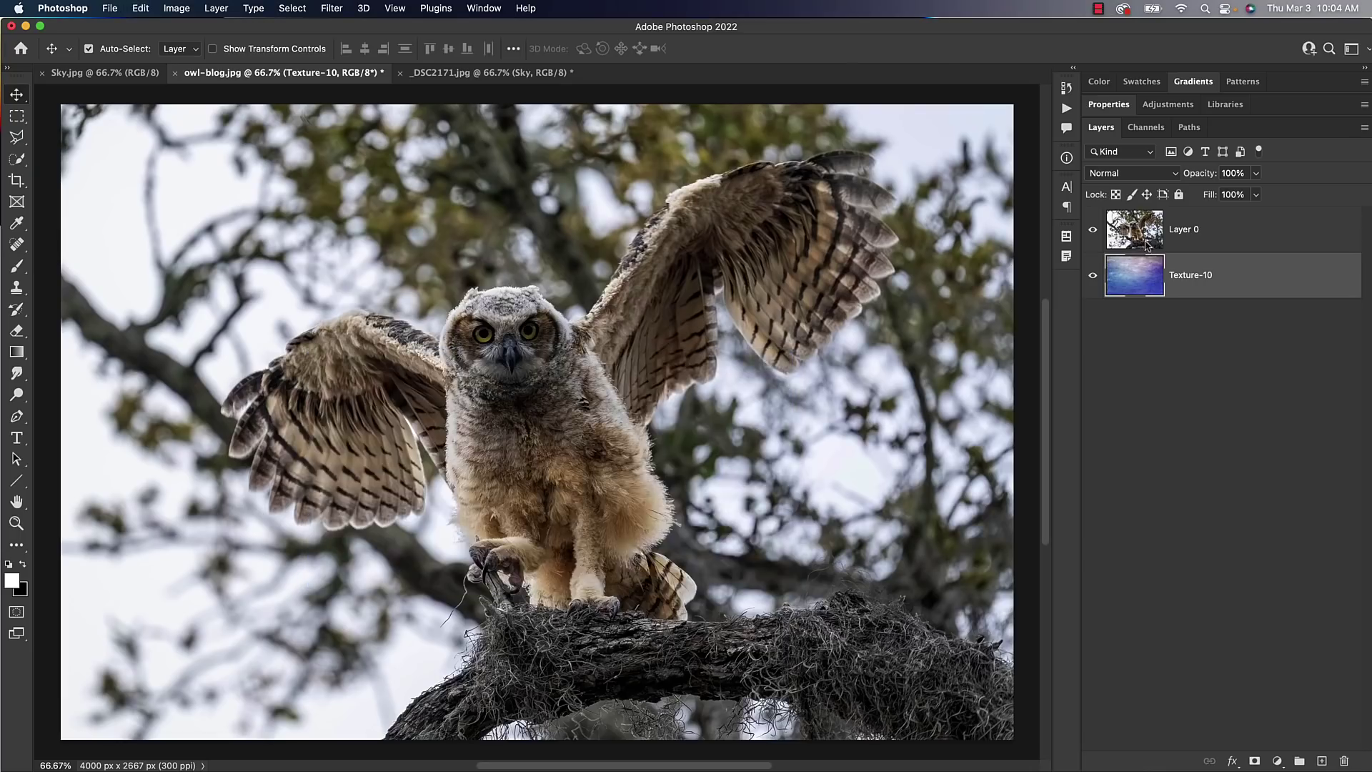
key("super+z")
key("super+z")
left_click(1215, 277)
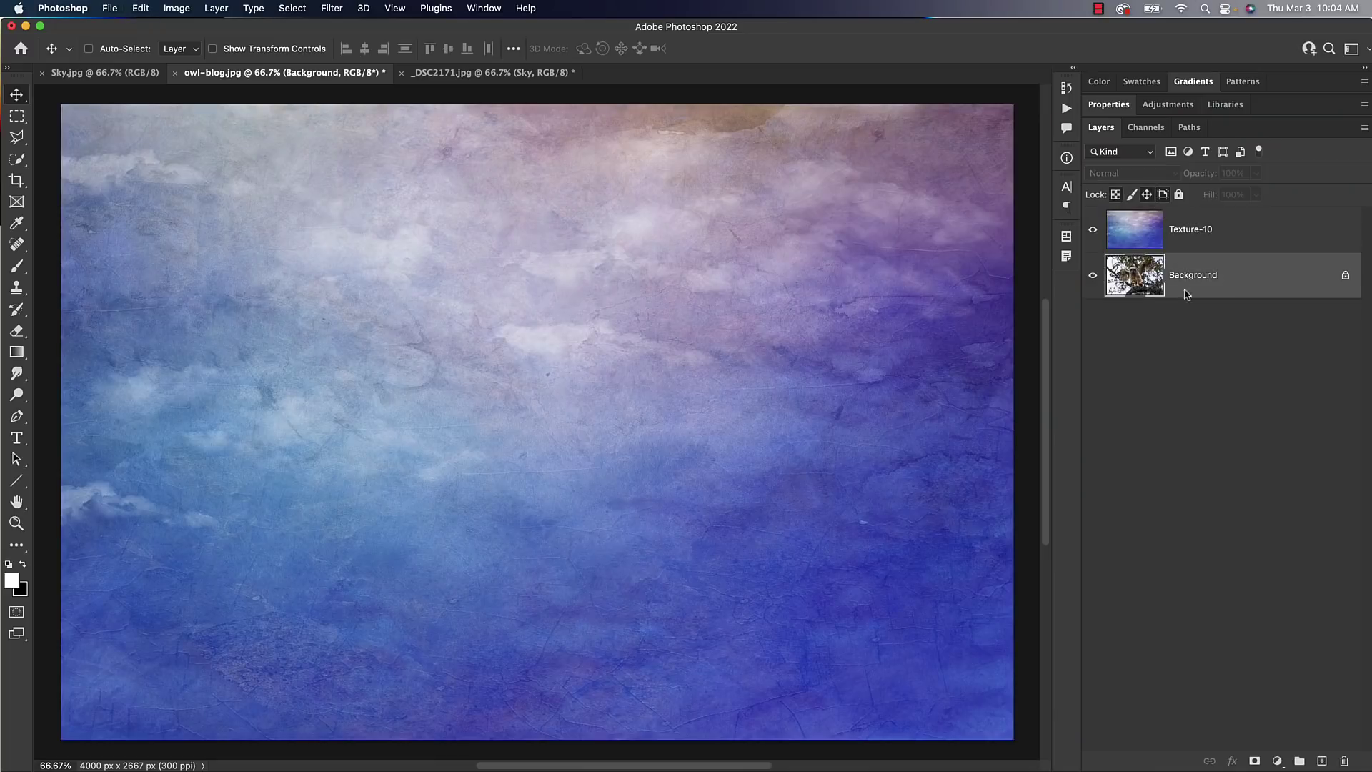
left_click(1092, 229)
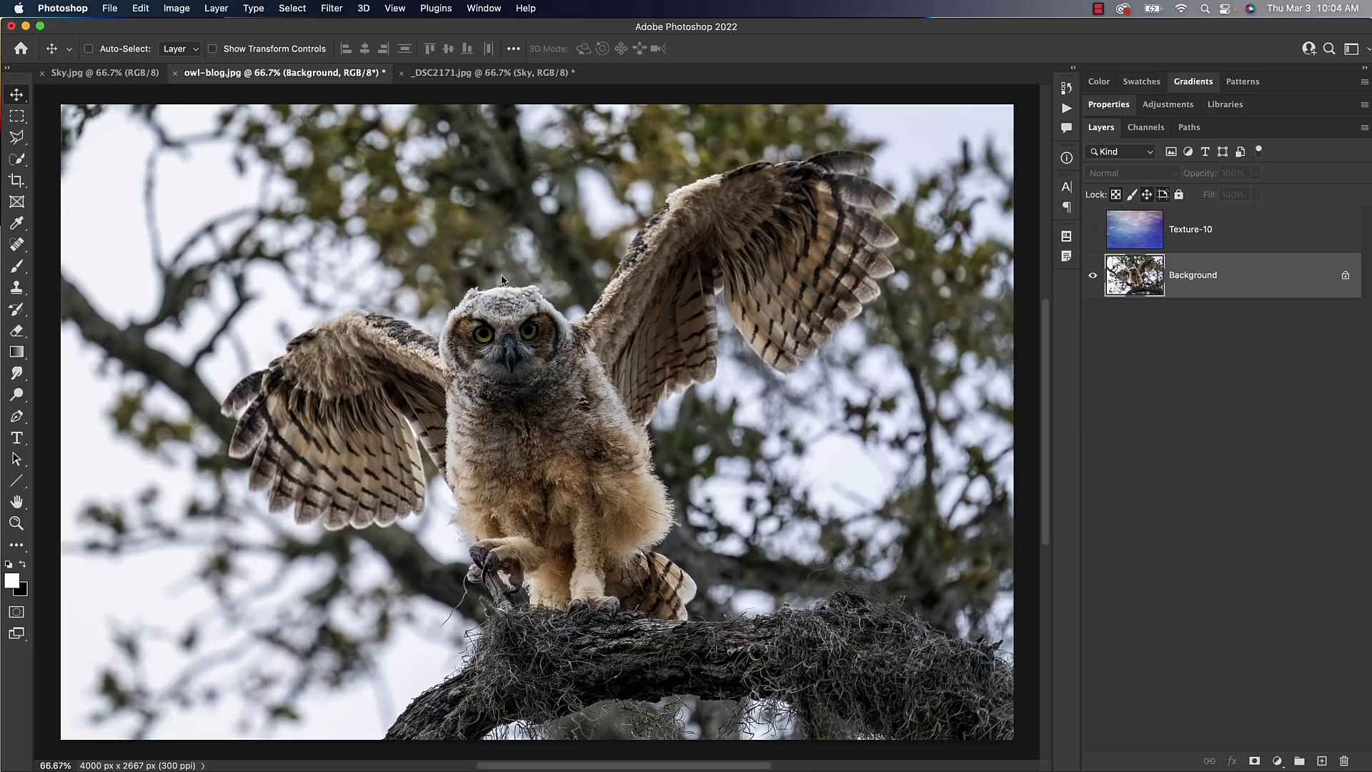
Step: Unlock the owl Background into Layer 0, move it above Texture-10, then undo the reorder
left_click(746, 218)
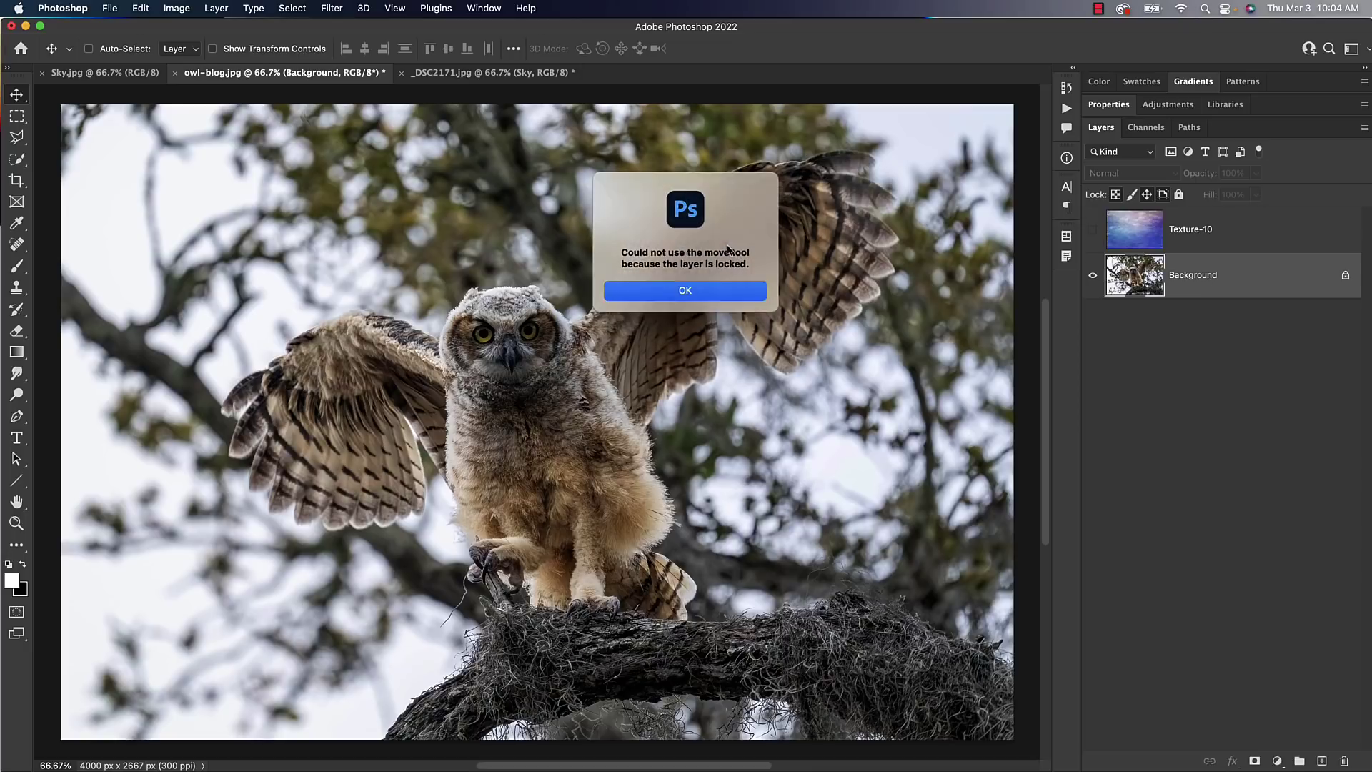
left_click(644, 288)
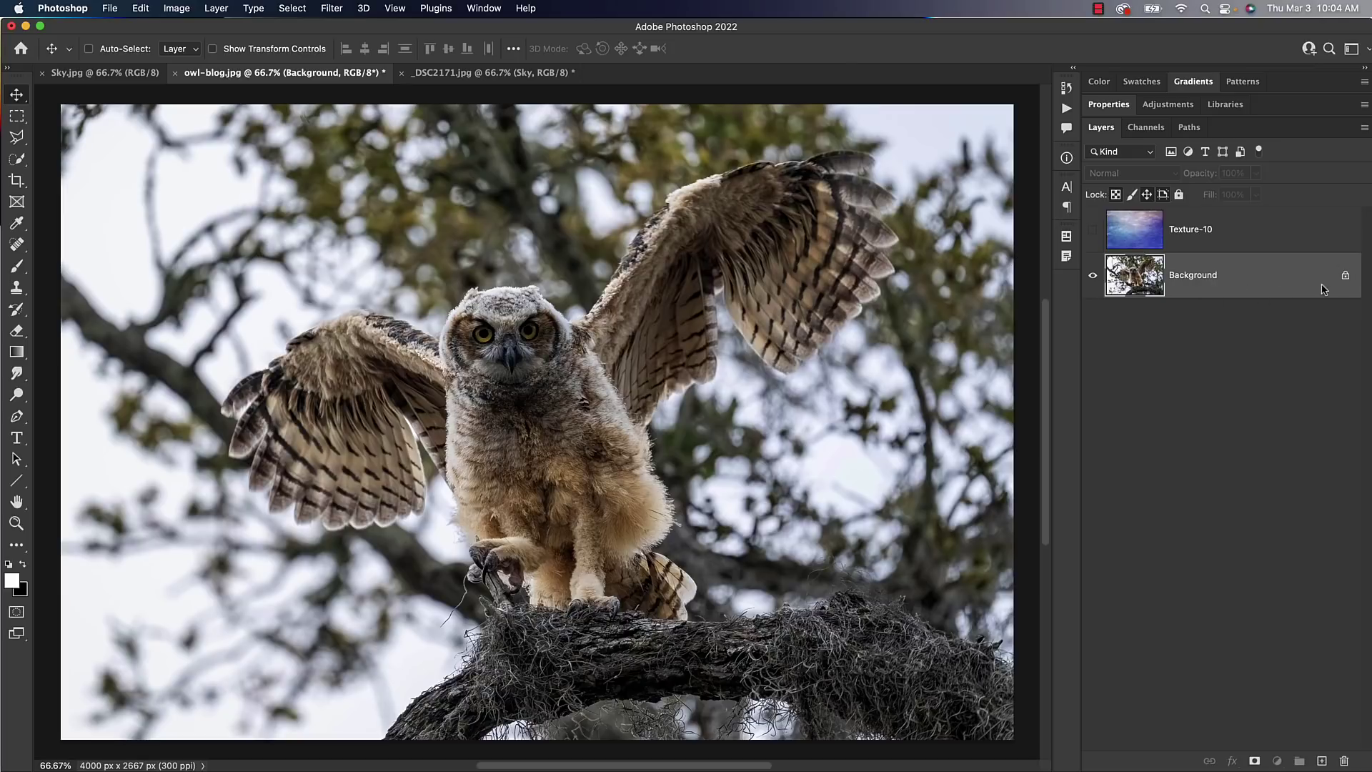
left_click(1345, 277)
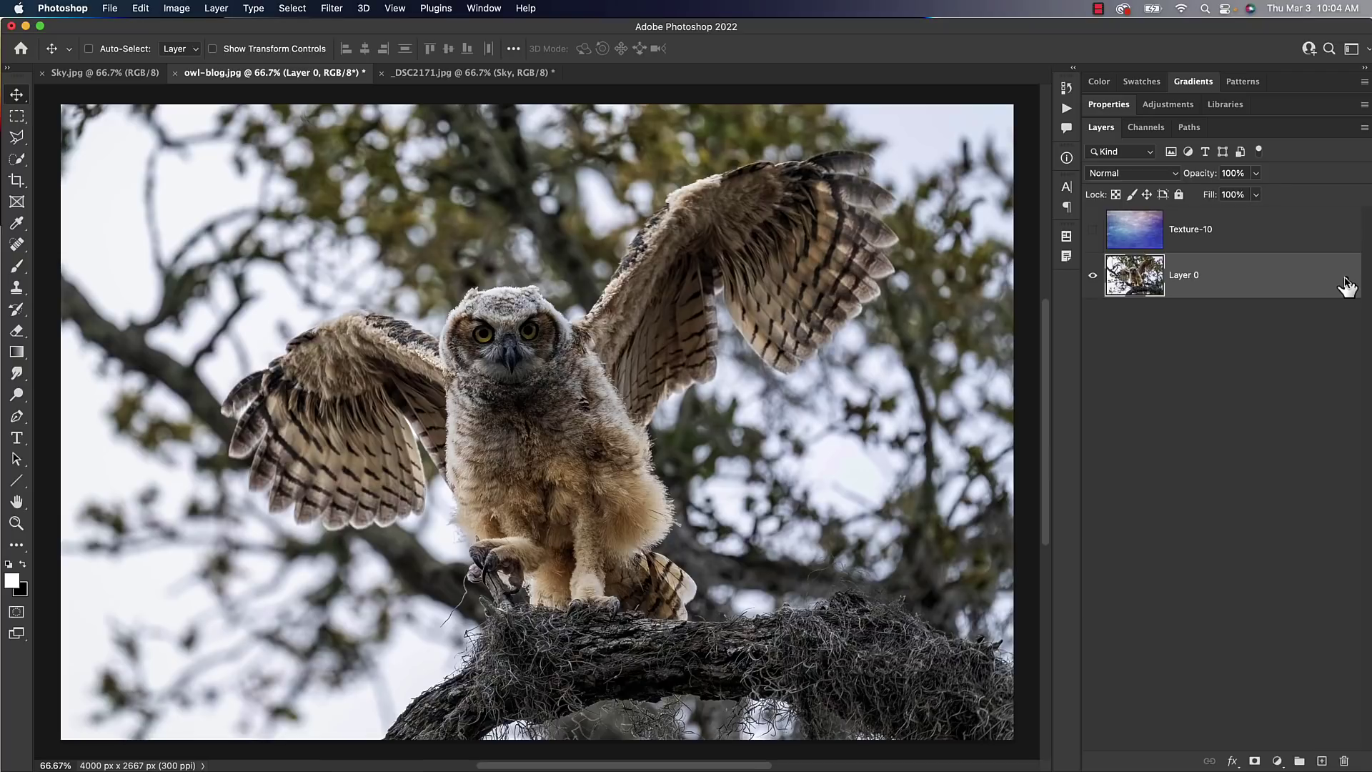
left_click_drag(1207, 276, 1206, 224)
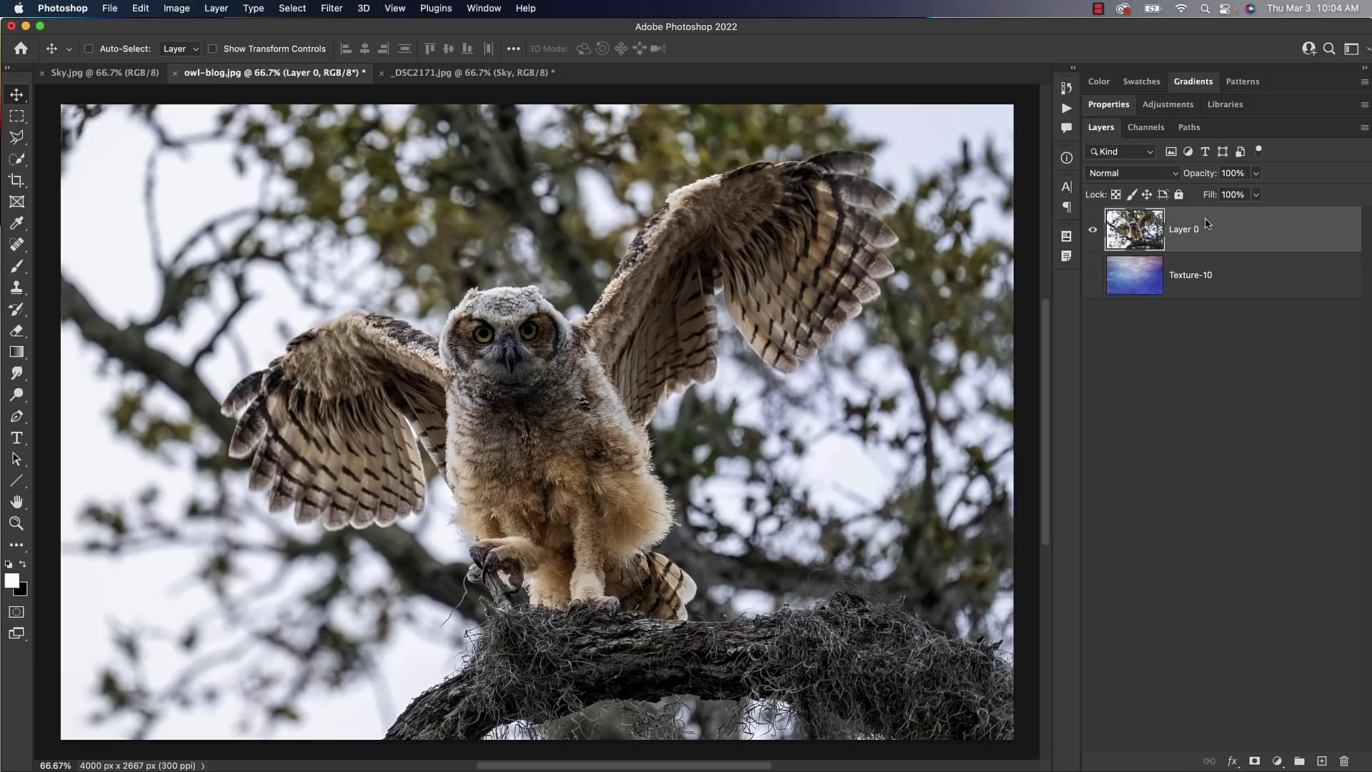
key("super+z")
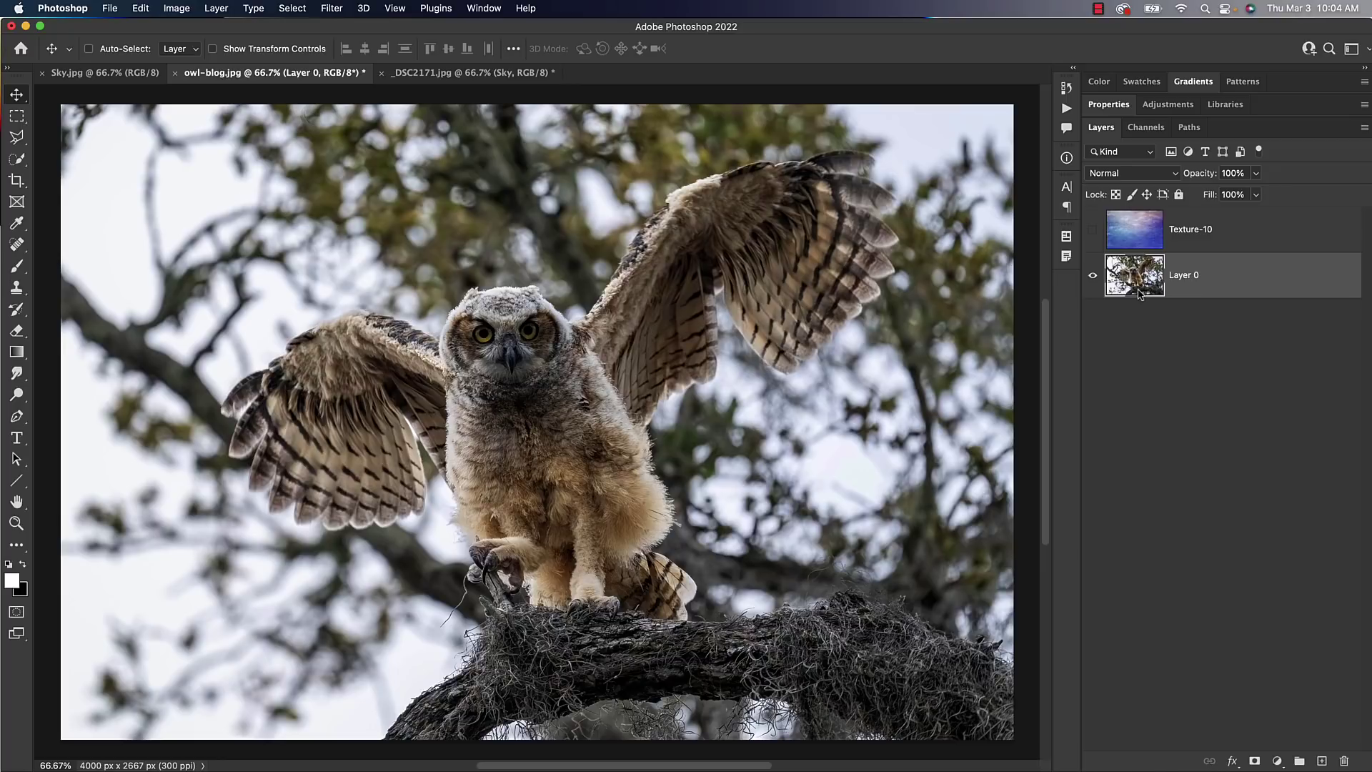
Step: In the _DSC2171.jpg mountain document, show Layer 1's dark title box and the MATTK logo
left_click(489, 74)
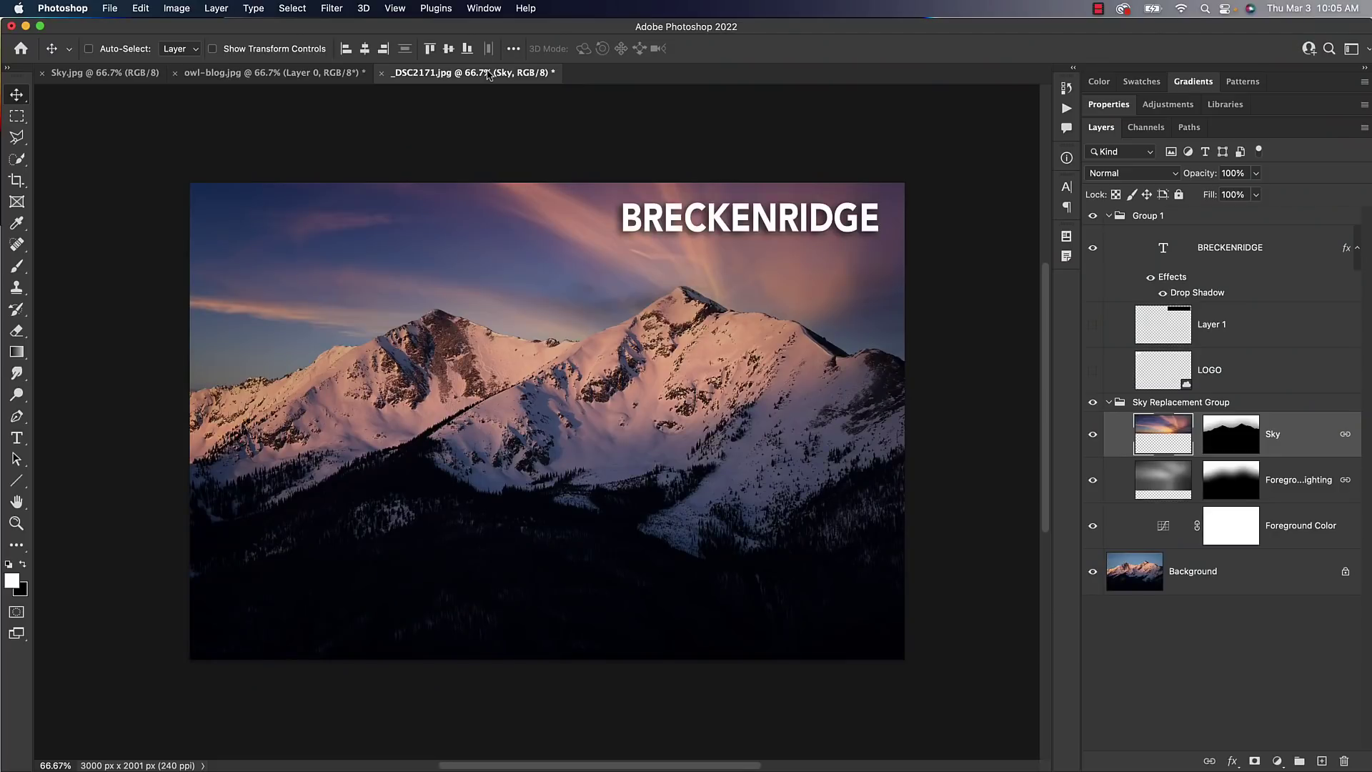
left_click(1225, 247)
left_click(1093, 324)
left_click(1092, 369)
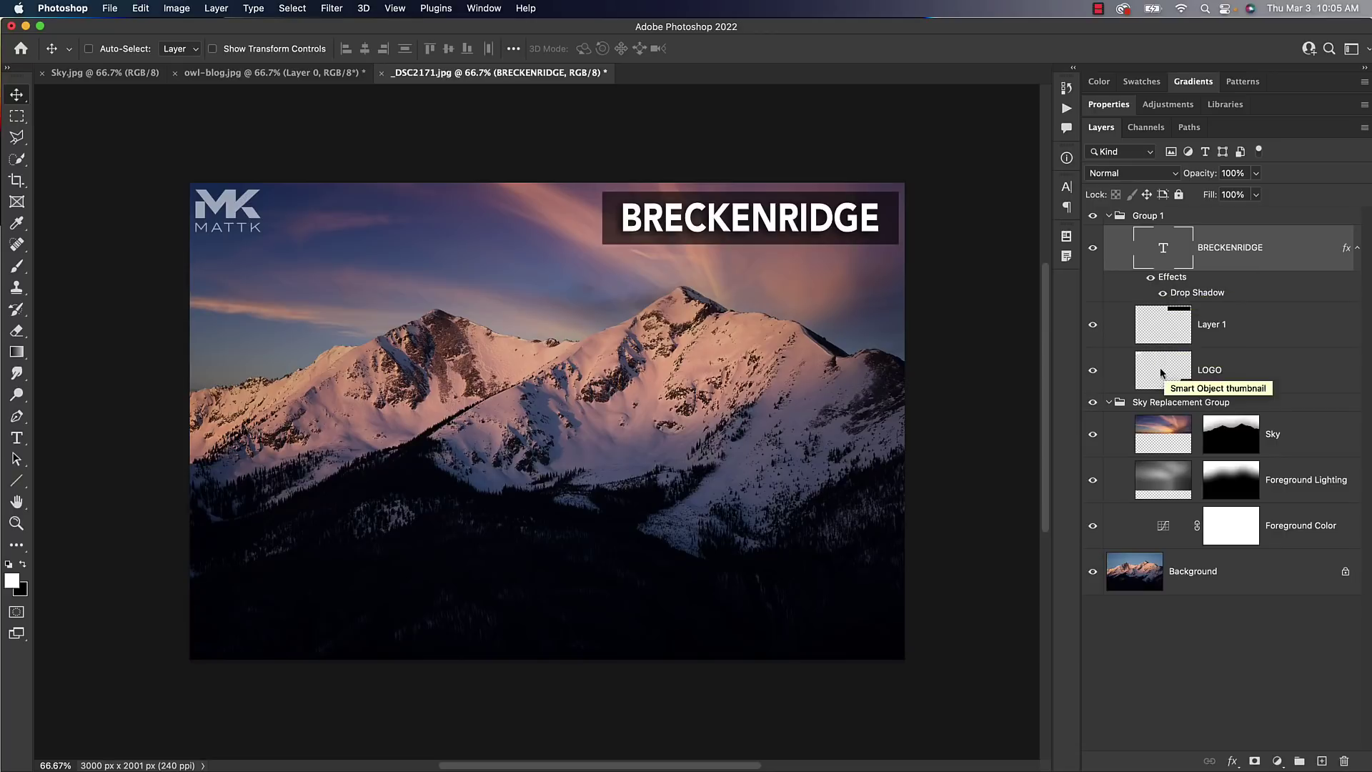
Step: Zoom to fit the title box, BRECKENRIDGE title and logo in turn, then zoom back out to the whole image
left_click(1169, 329, "alt")
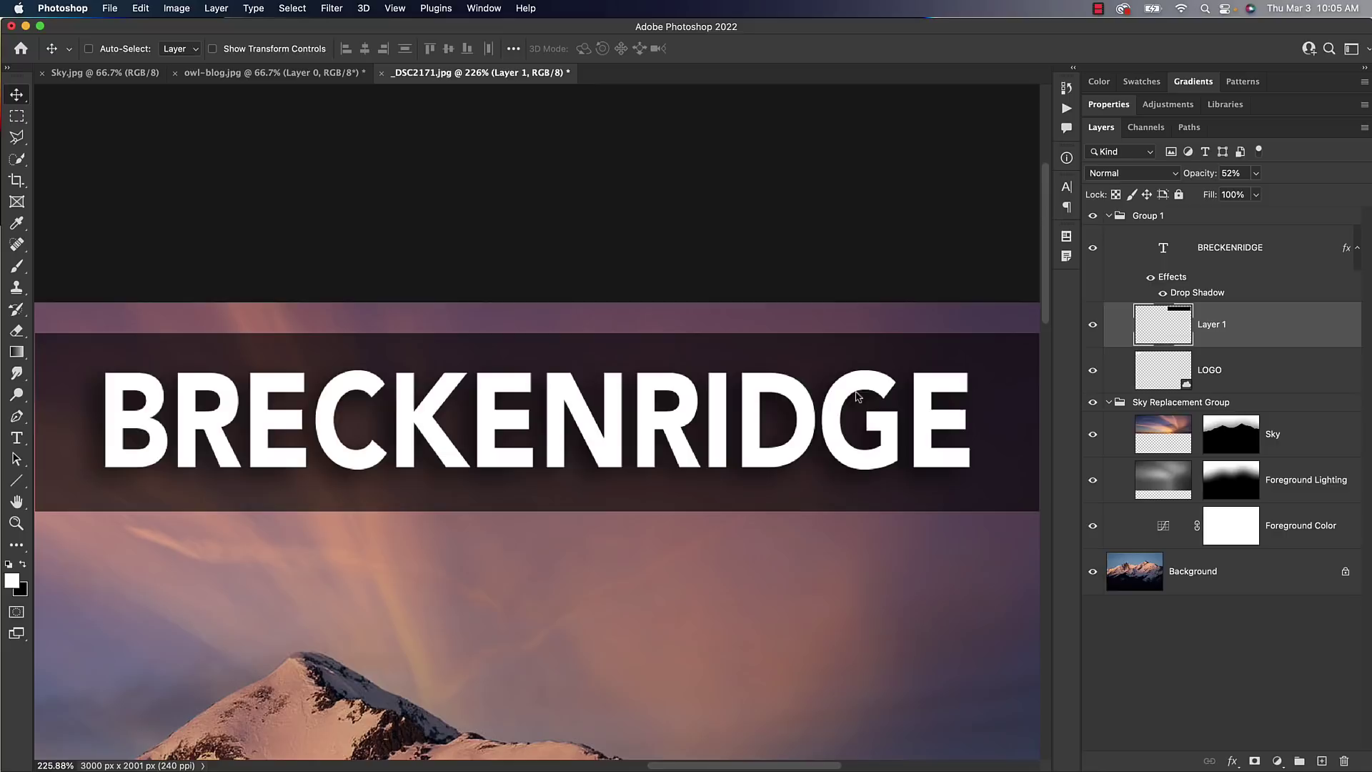
left_click(1213, 246)
scroll(1215, 246, "up", 2)
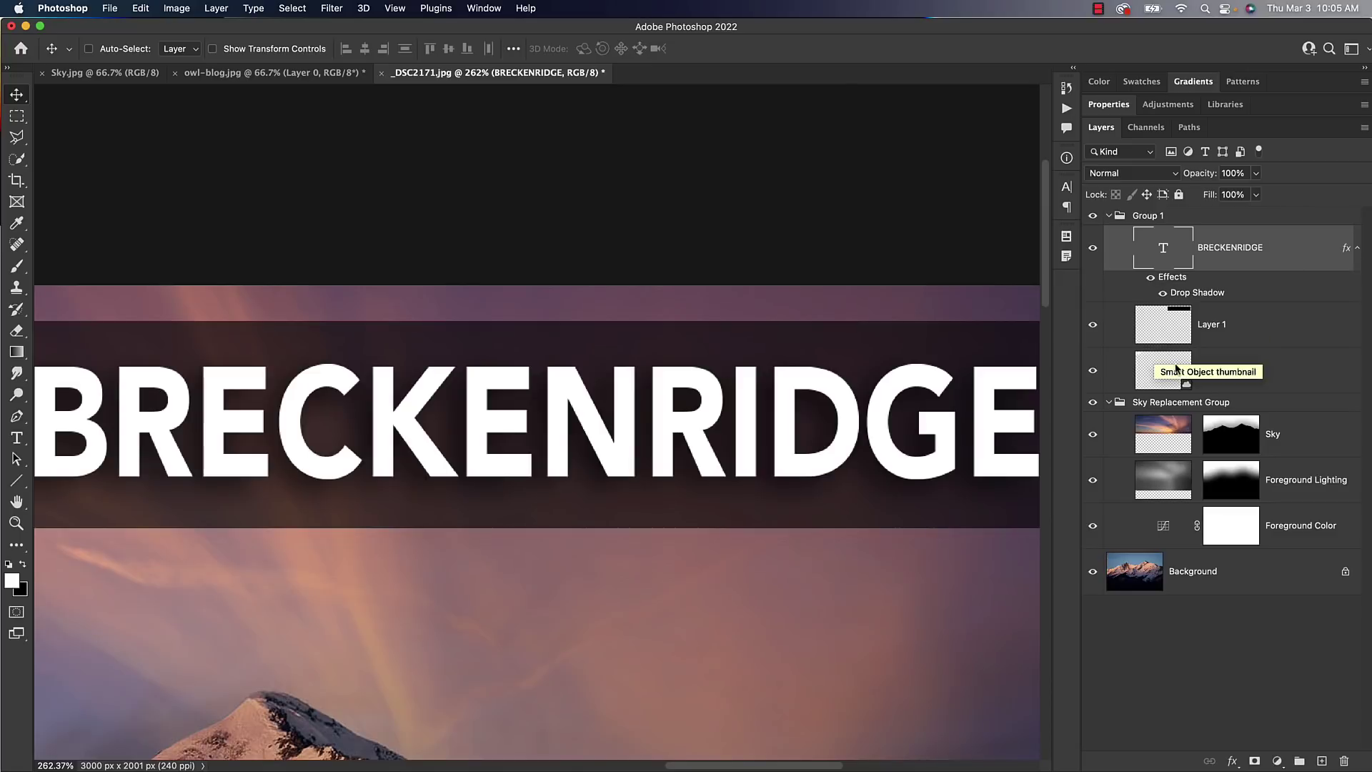
left_click(1149, 368)
scroll(1150, 371, "up", 5)
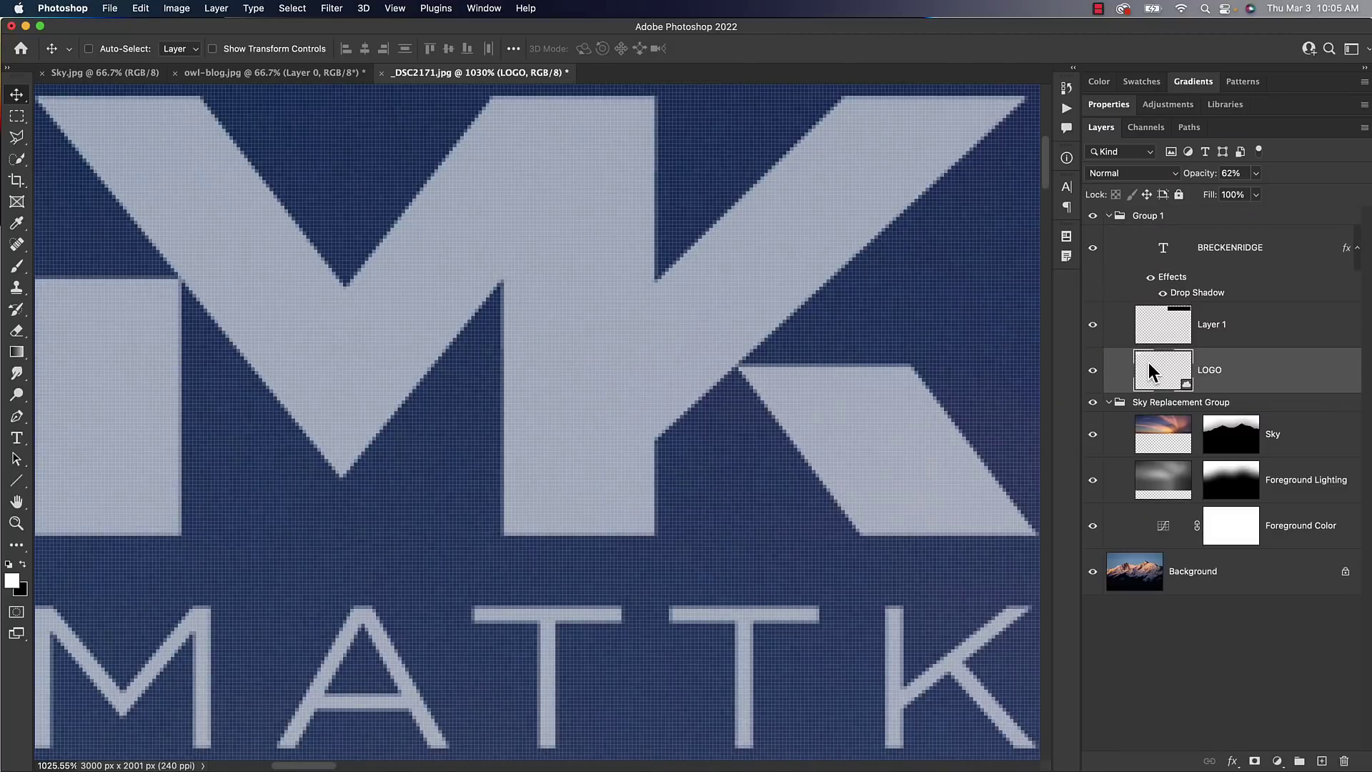
key("super+minus")
key("super+minus")
key("super+minus")
key("super+minus")
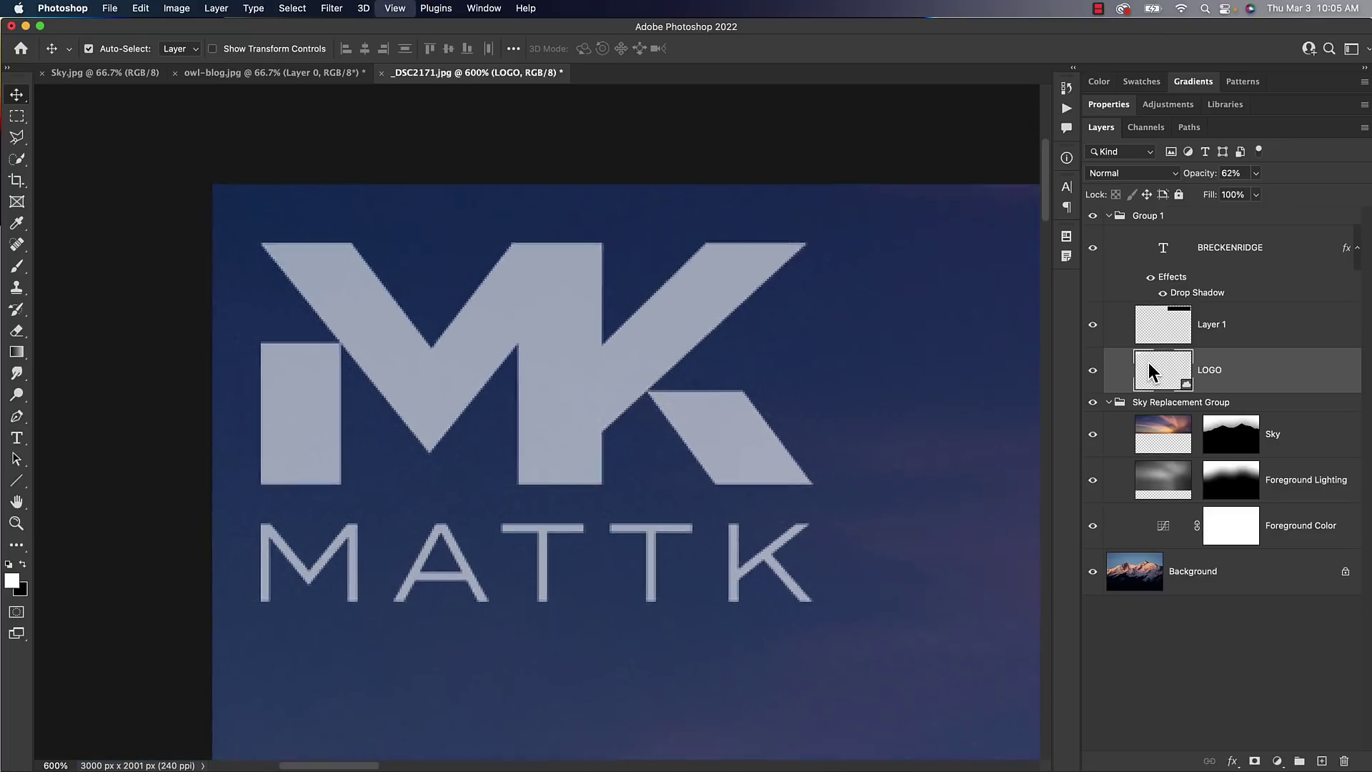
key("super+minus")
key("super+minus")
key("super+minus")
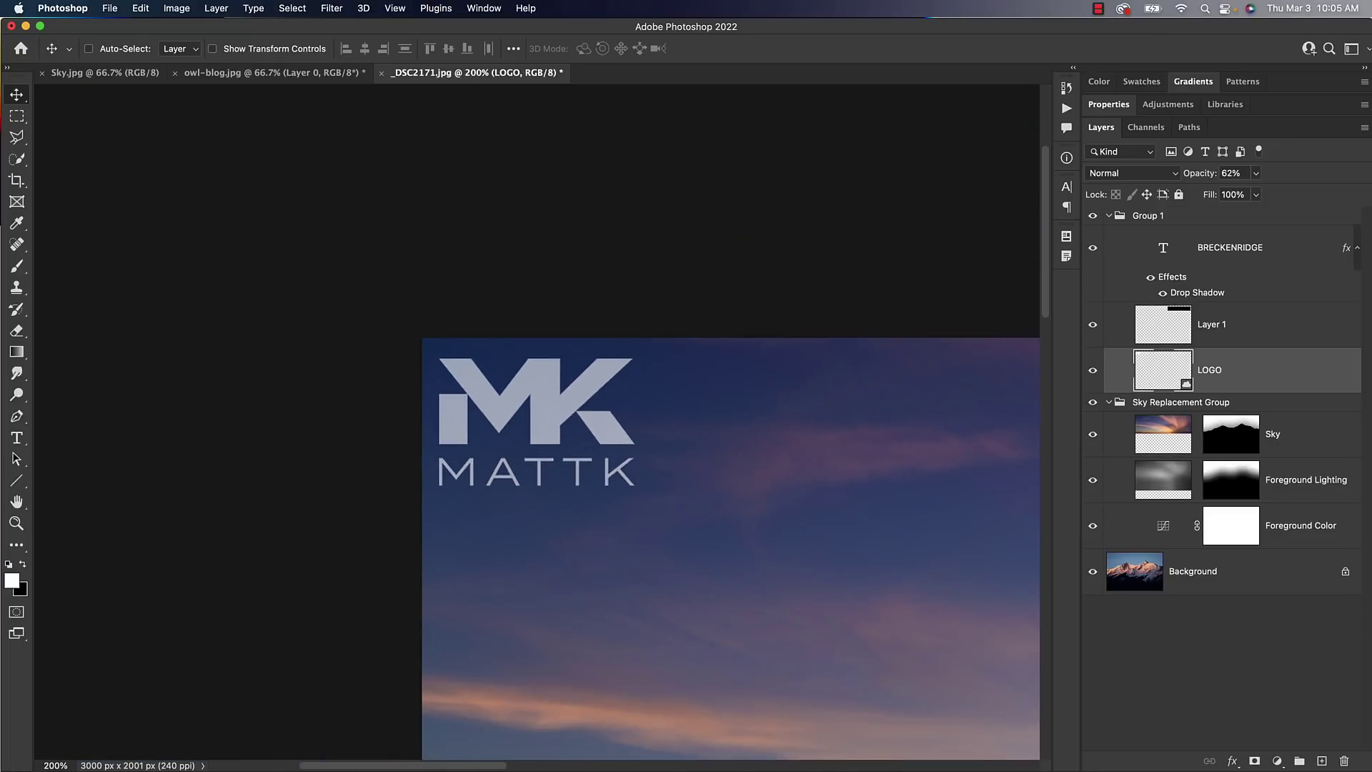
scroll(445, 288, "down", 4)
scroll(445, 288, "right", 6)
key("super+minus")
key("super+minus")
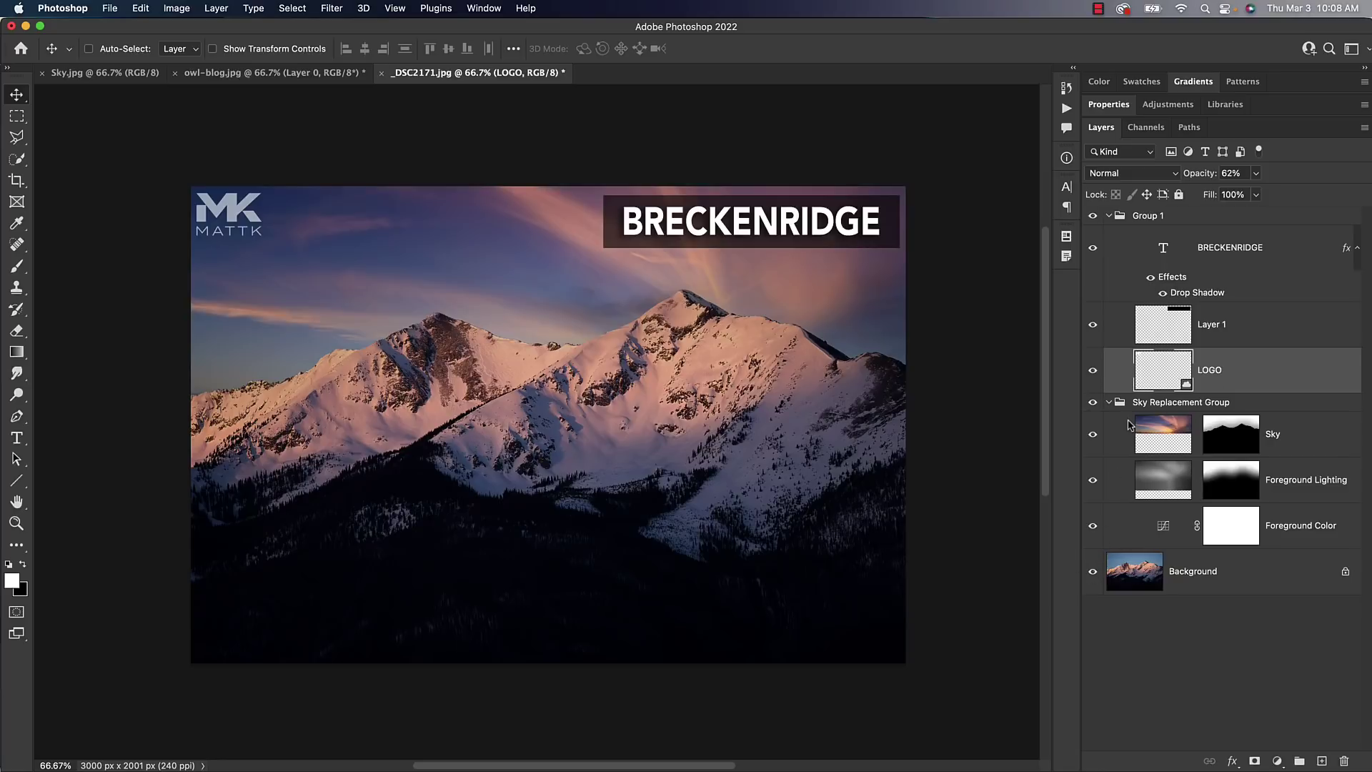
left_click(1092, 572, "alt")
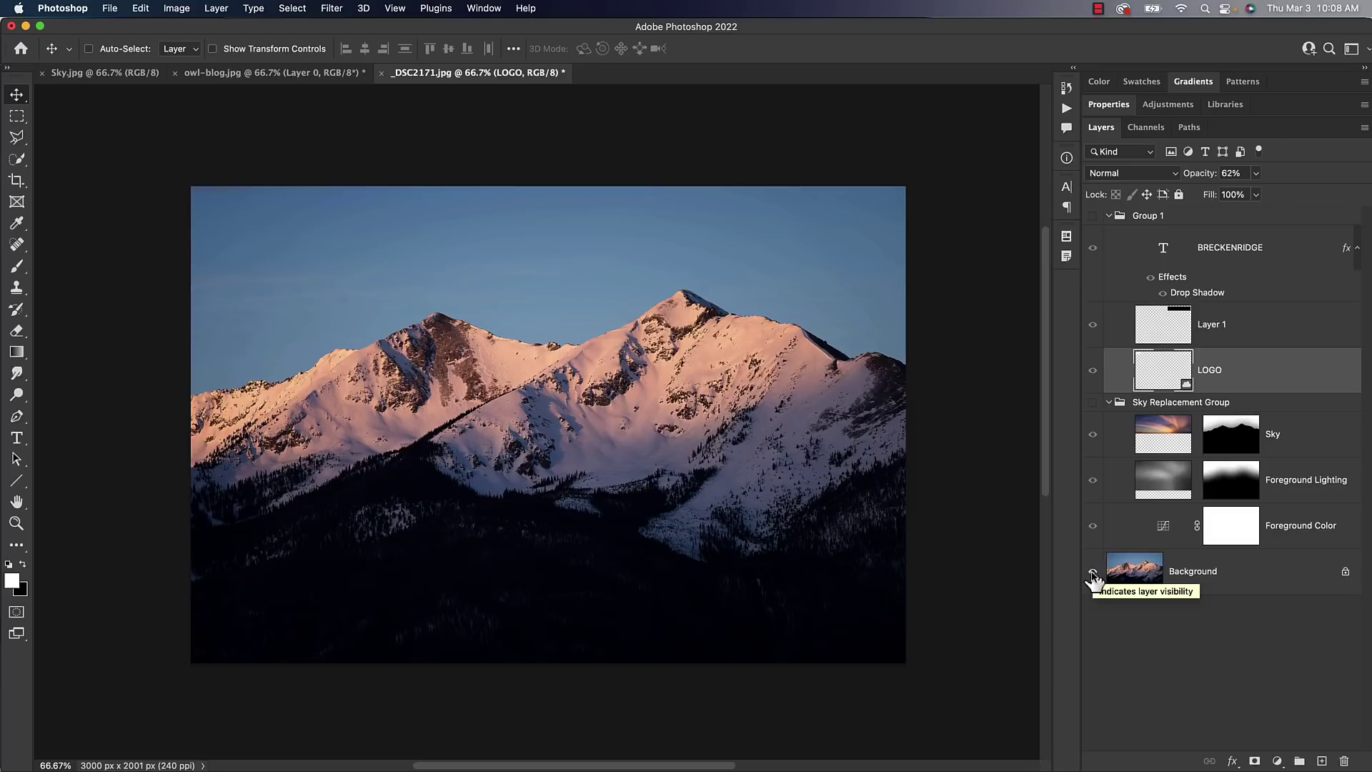
left_click(1094, 573, "alt")
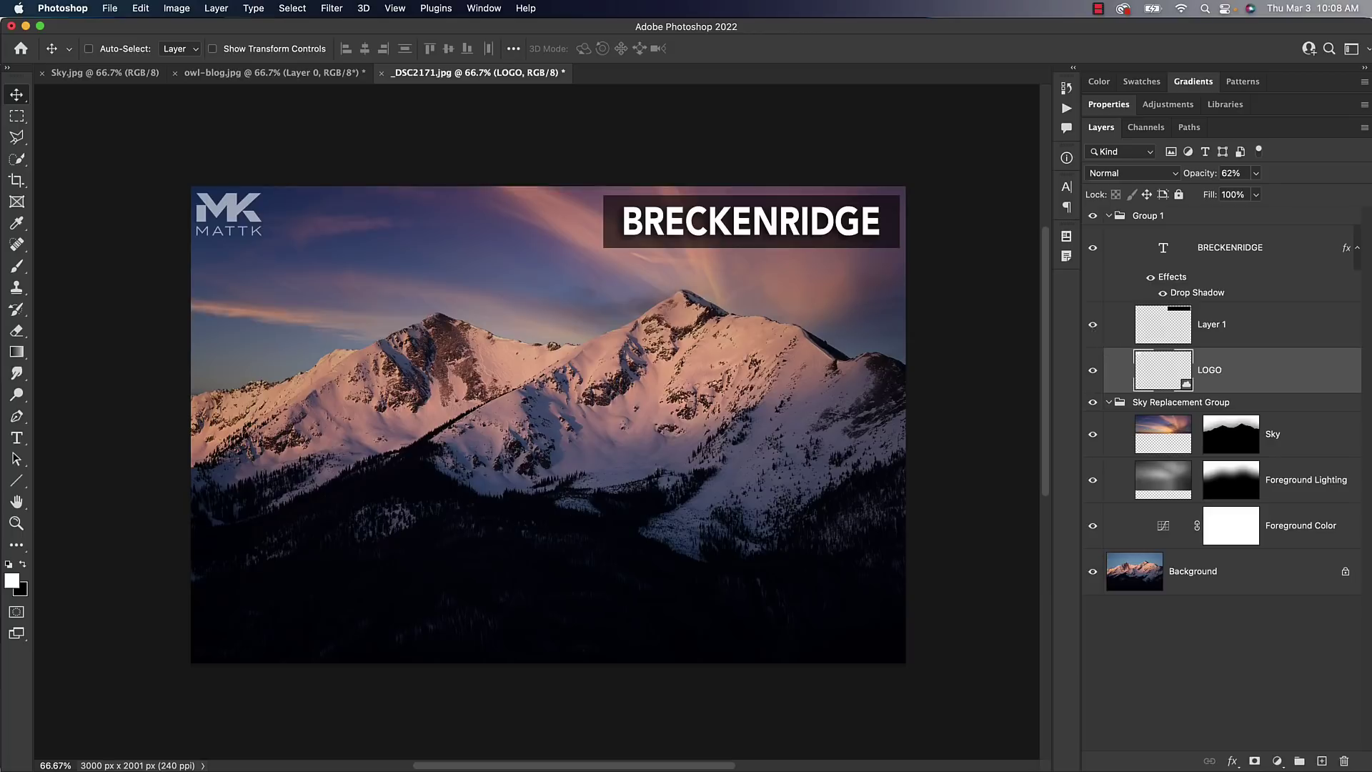
left_click(1093, 326, "alt")
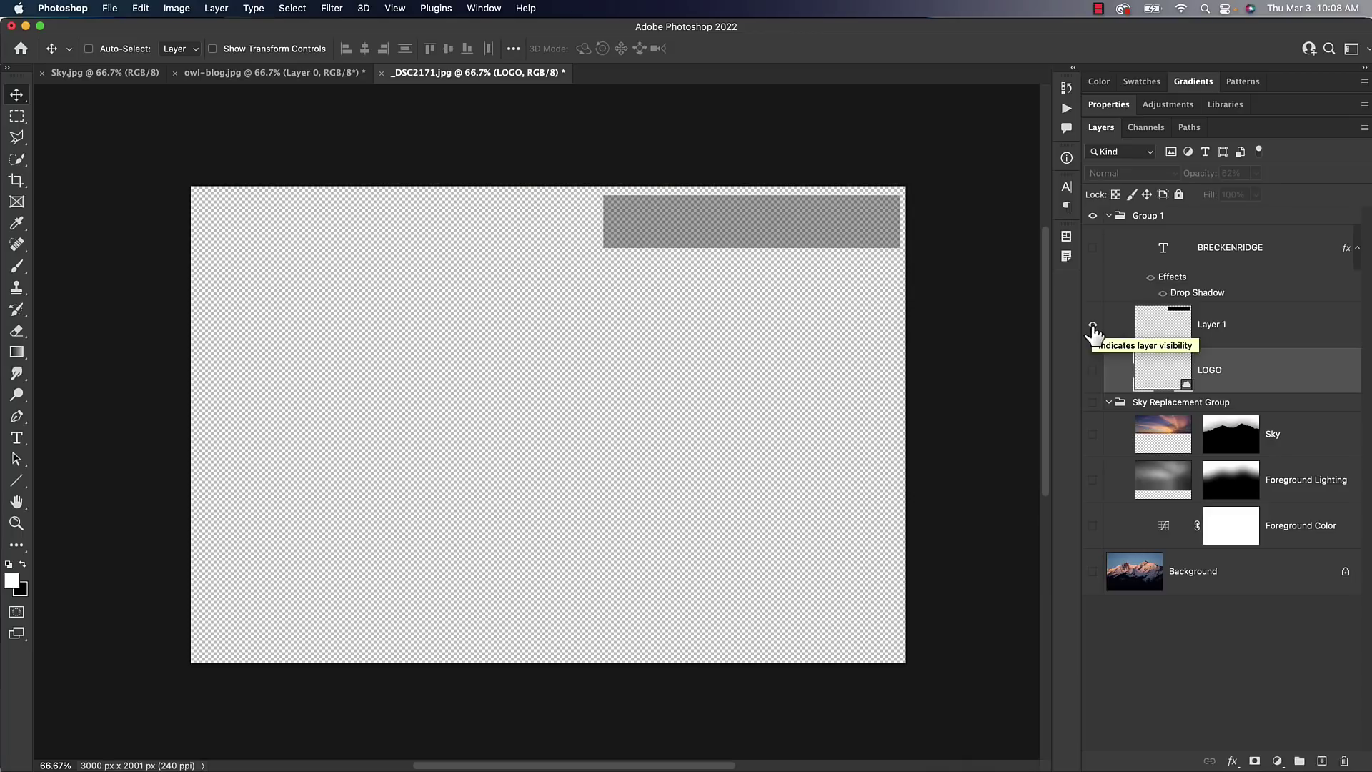
left_click(1092, 325, "alt")
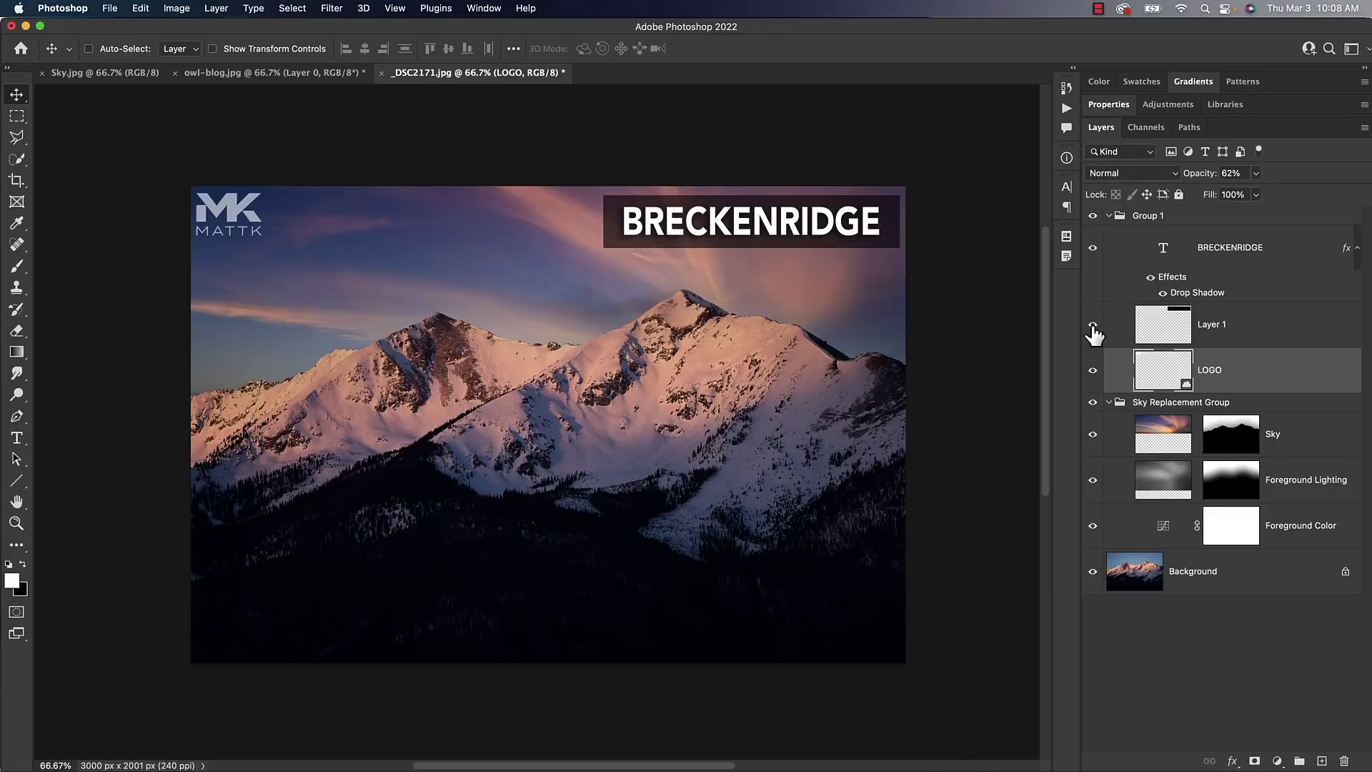
left_click(1093, 216)
left_click(1092, 216)
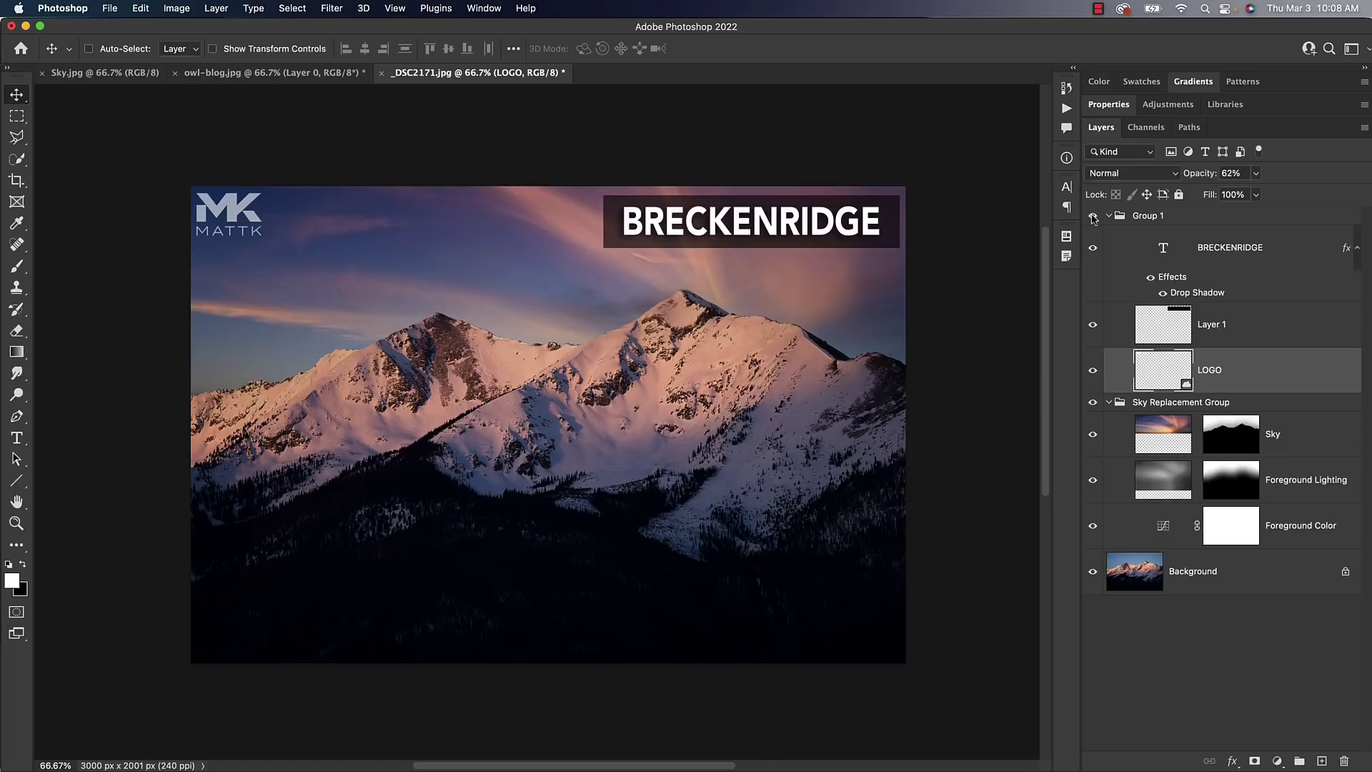
left_click_drag(1093, 217, 1085, 534)
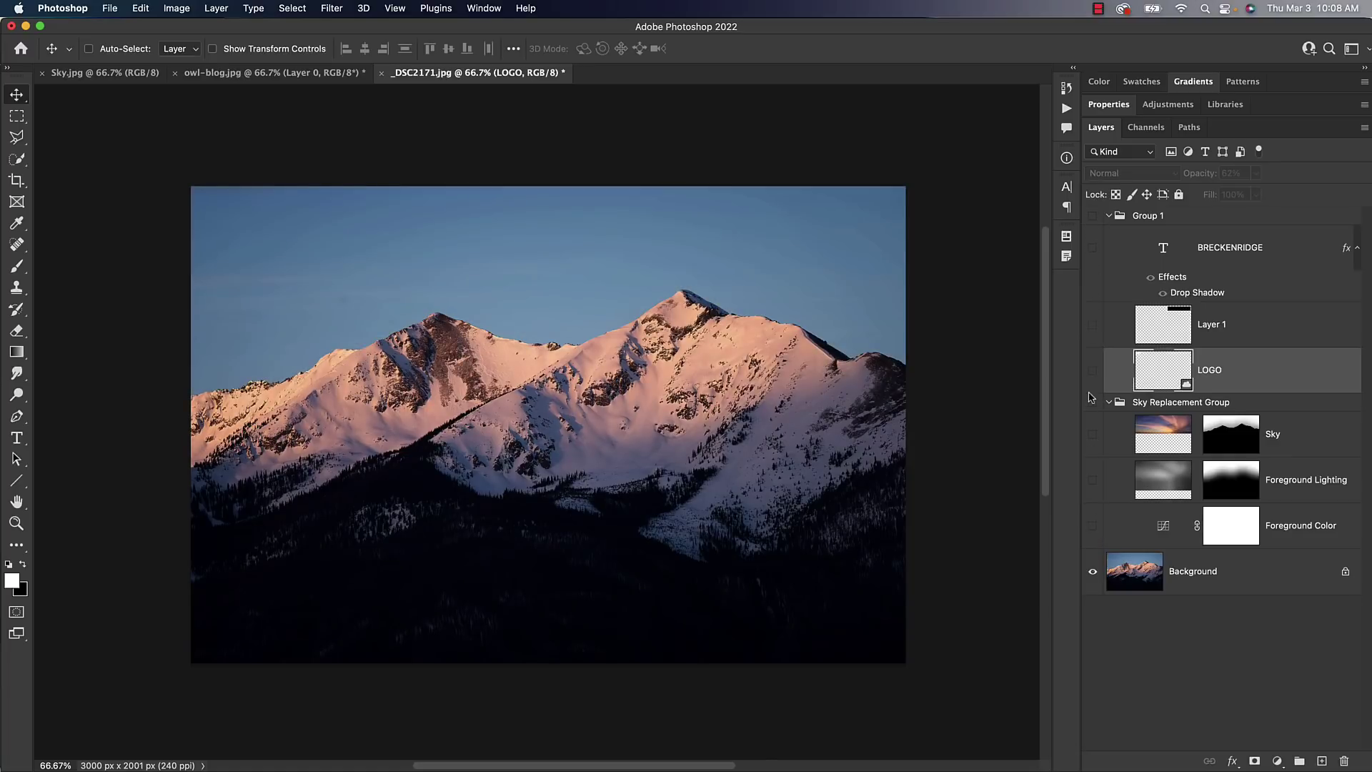
left_click_drag(1092, 398, 1093, 216)
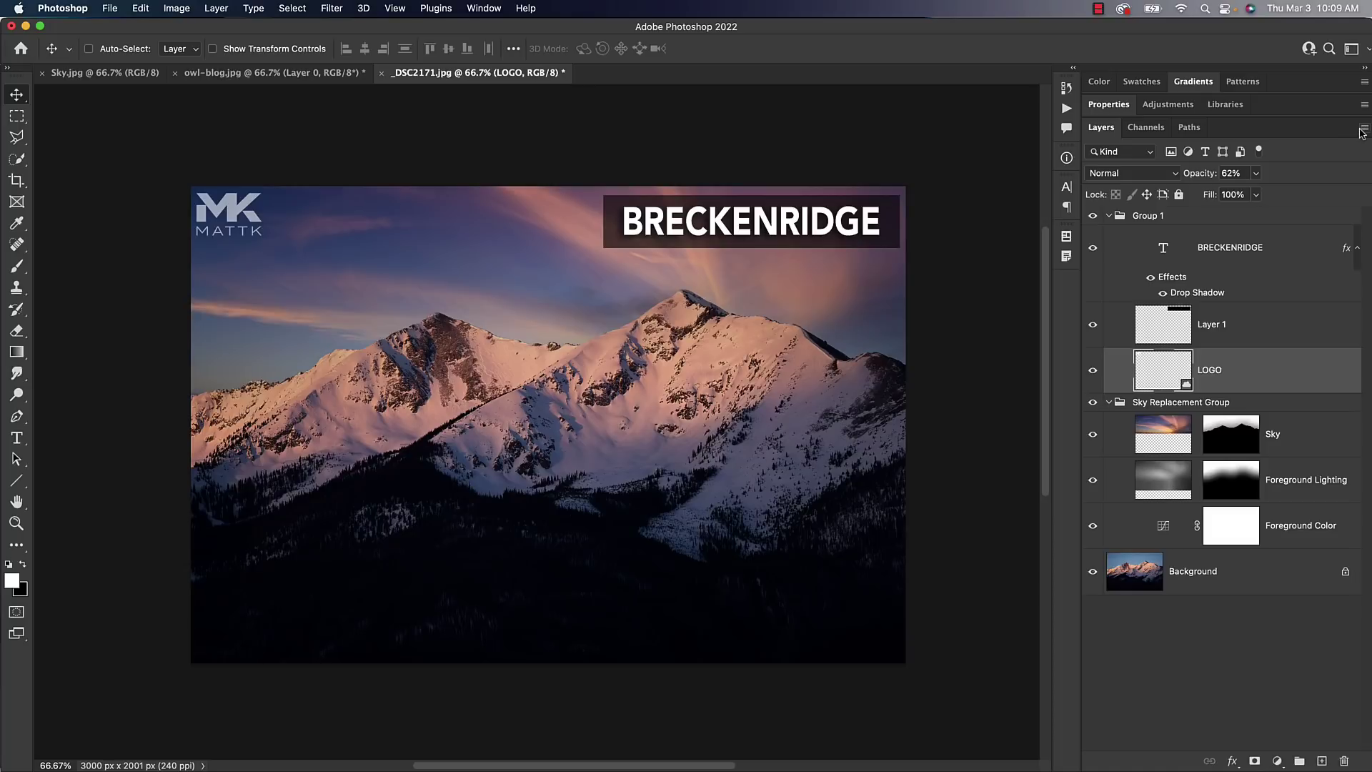
Step: Set the Layers panel thumbnails to the smallest size through Panel Options
left_click(1363, 130)
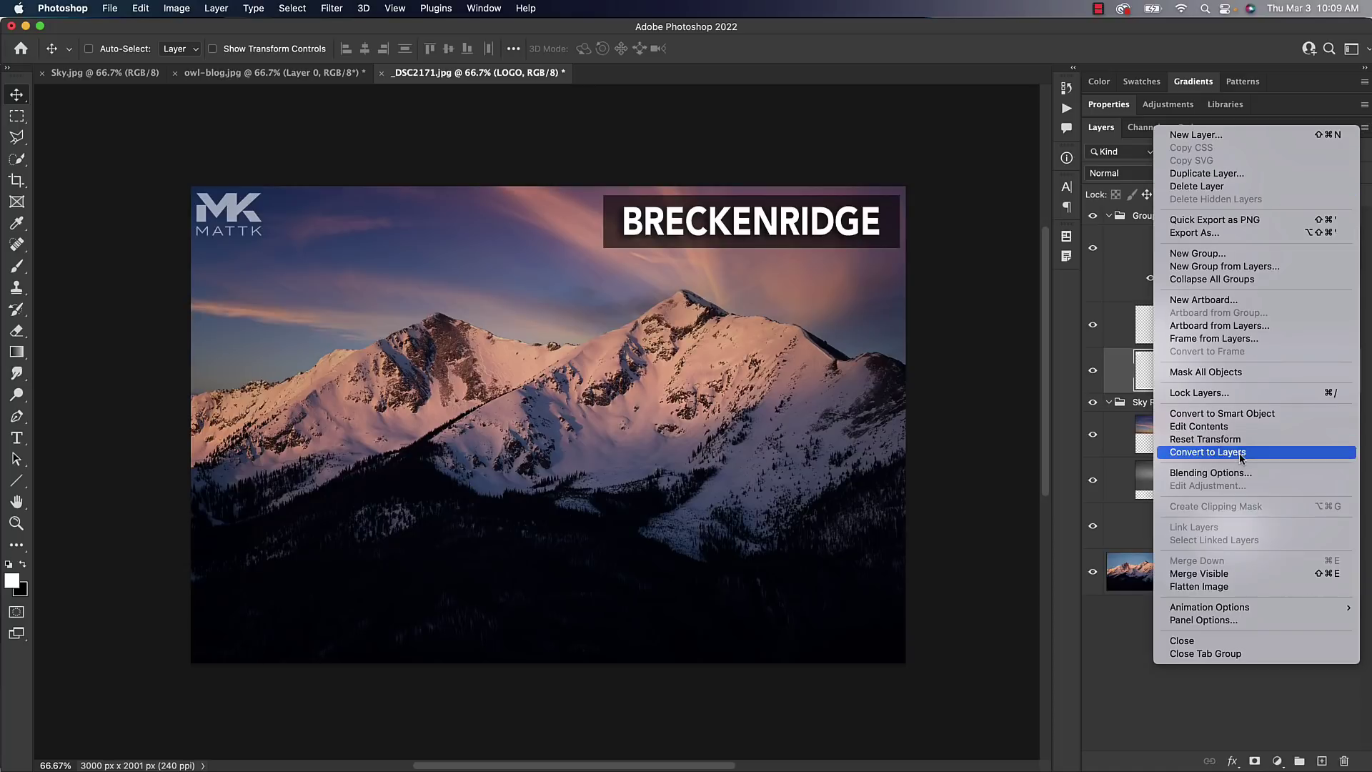
left_click(1195, 621)
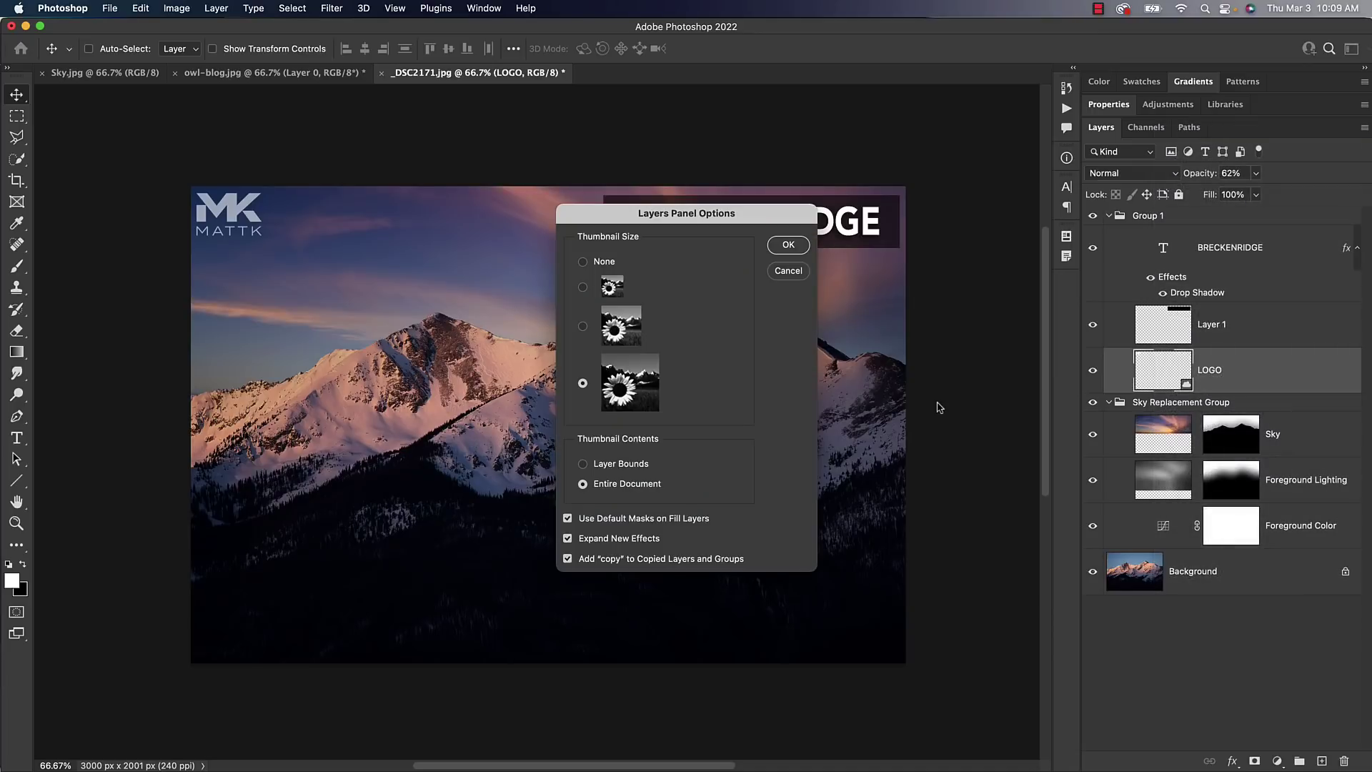
left_click(583, 288)
left_click(778, 248)
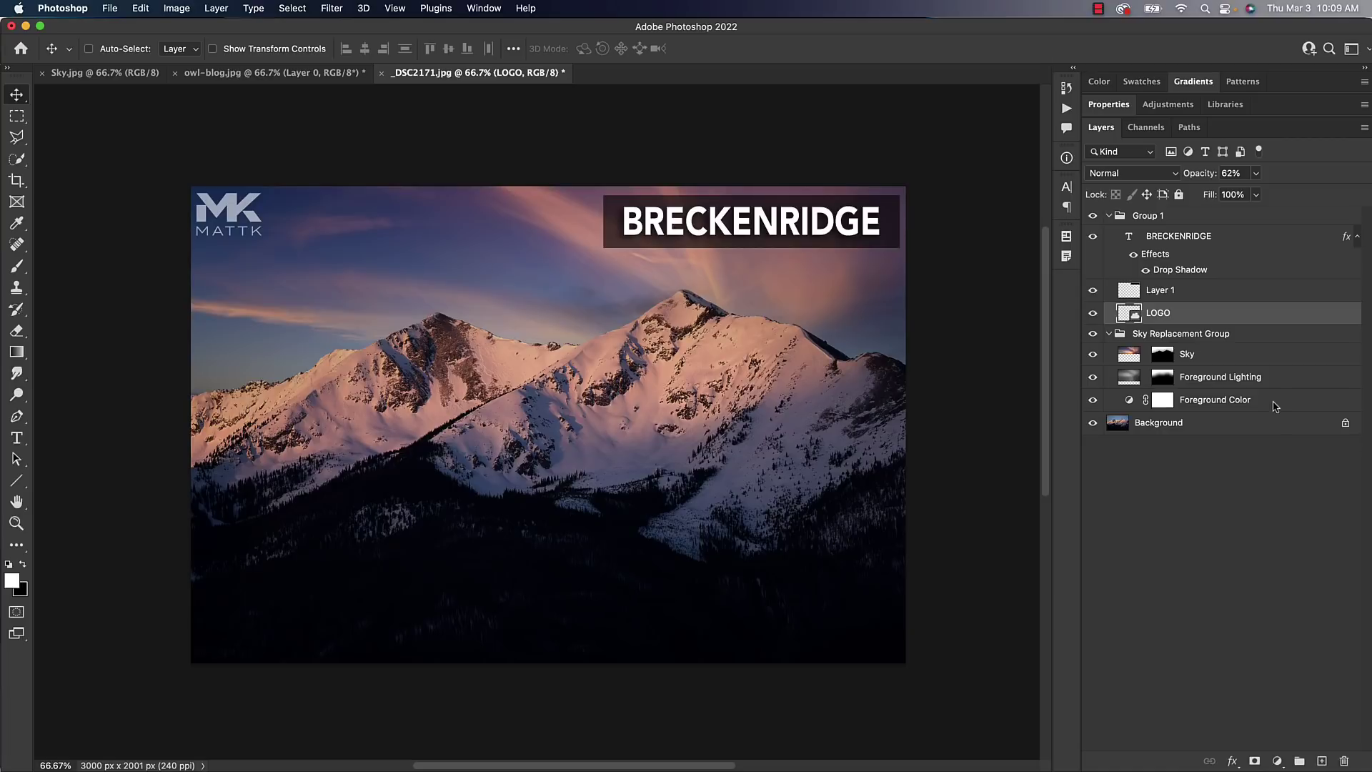
Step: Switch the Layers panel thumbnails to the largest size through Panel Options
left_click(1362, 130)
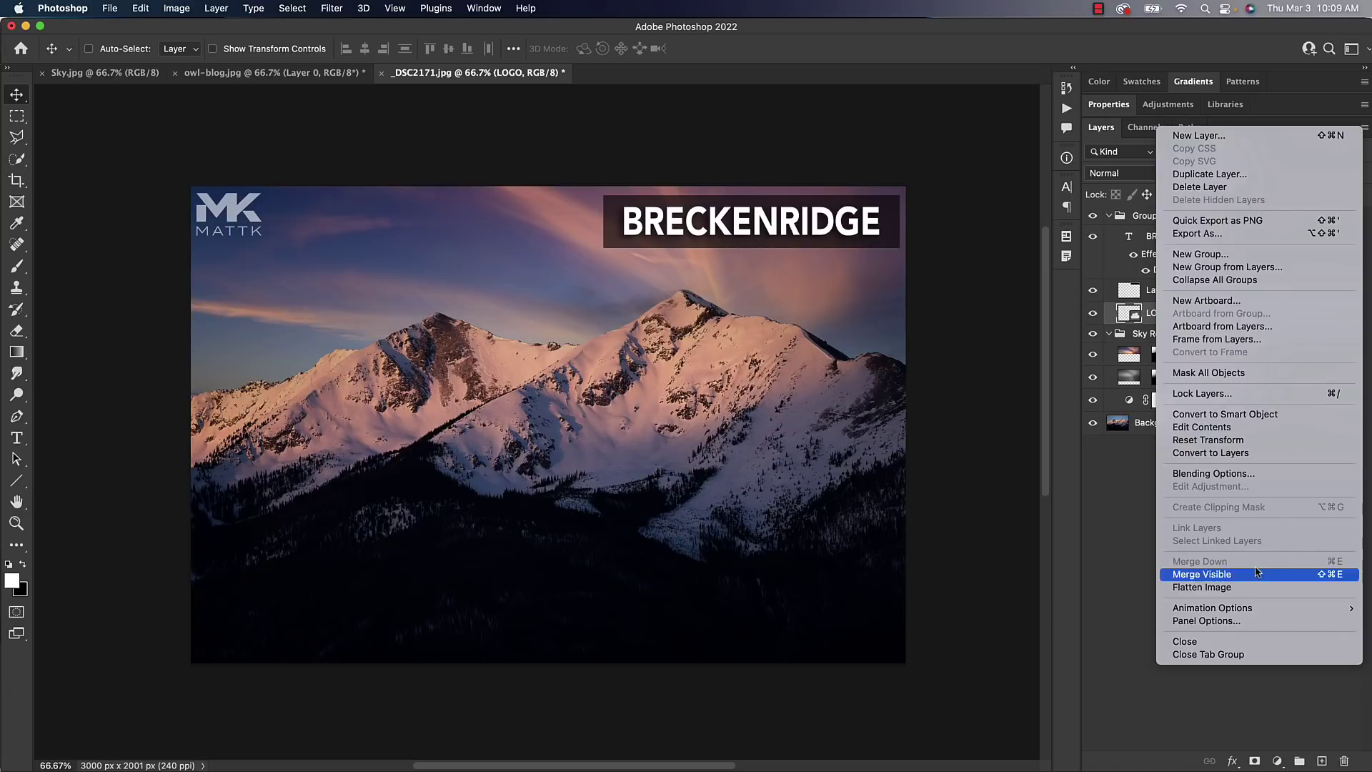
left_click(1225, 620)
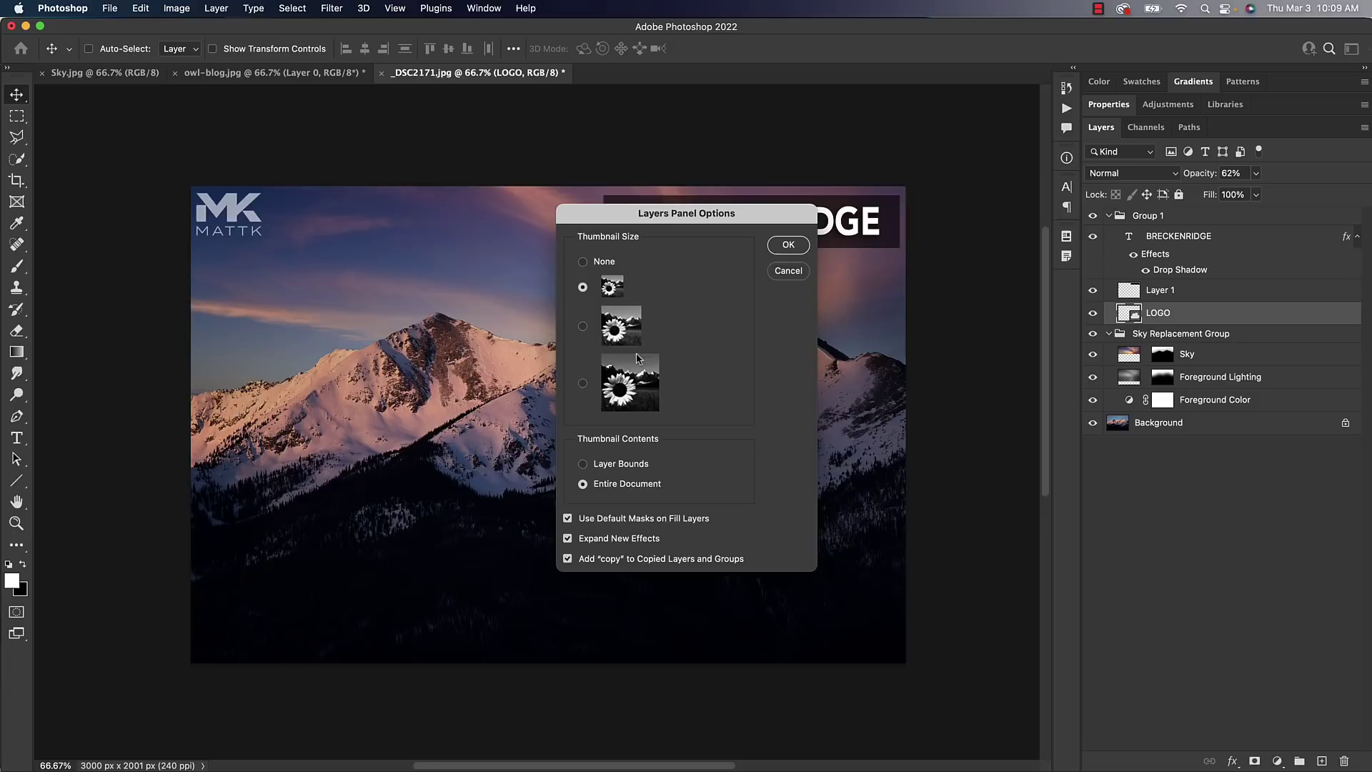
left_click(583, 384)
left_click(788, 245)
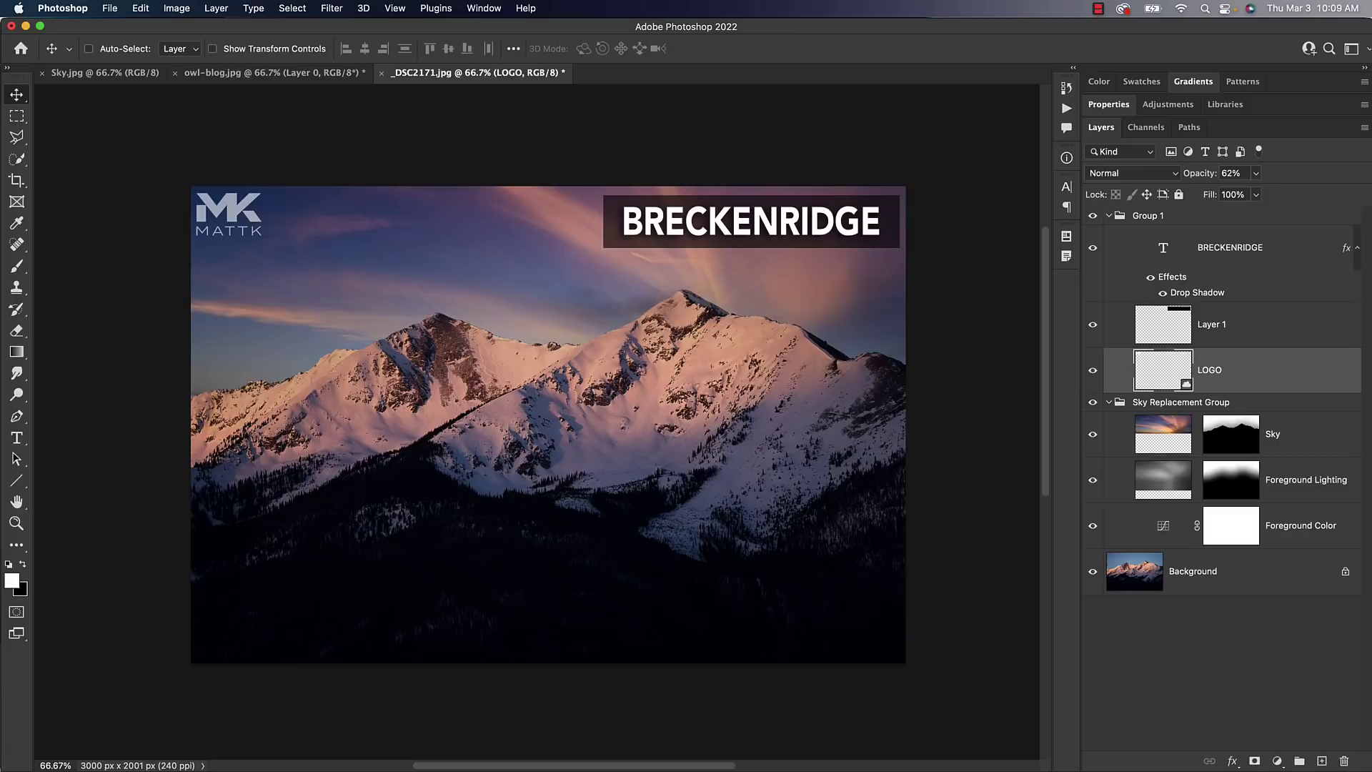